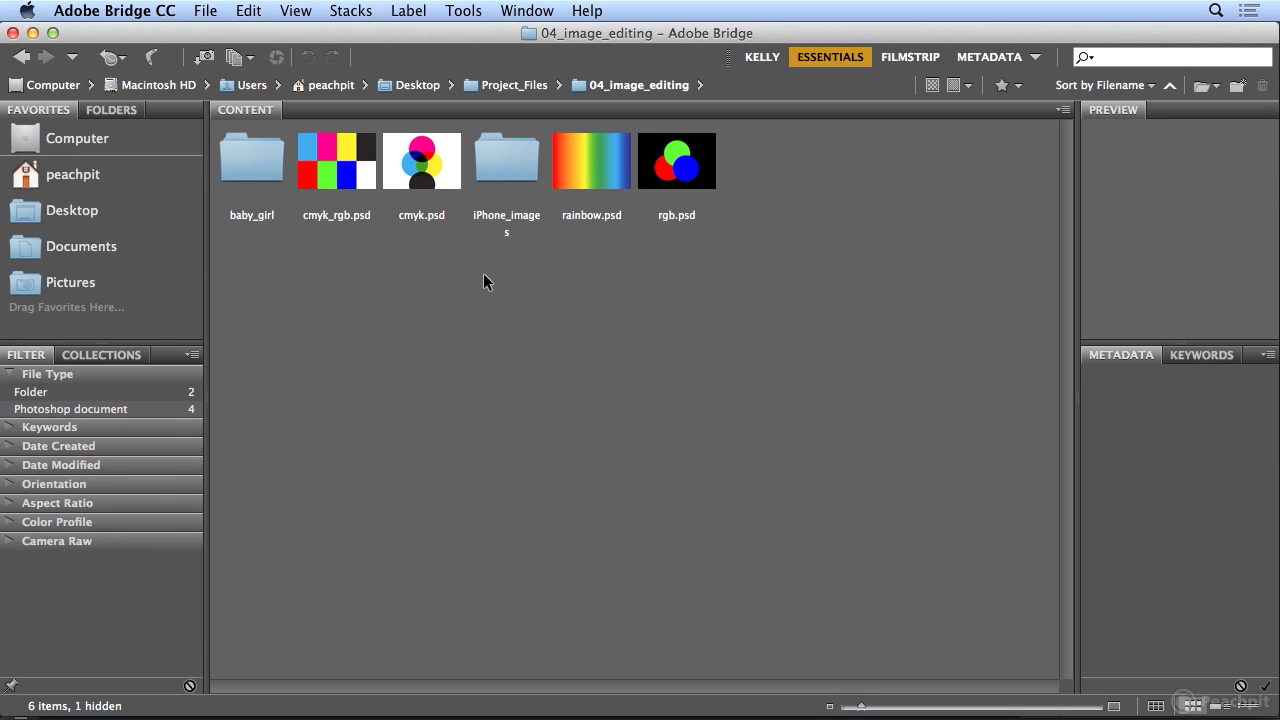
Open the iPhone_images folder and enlarge its 25 photo thumbnails to about four per row
double_click(510, 161)
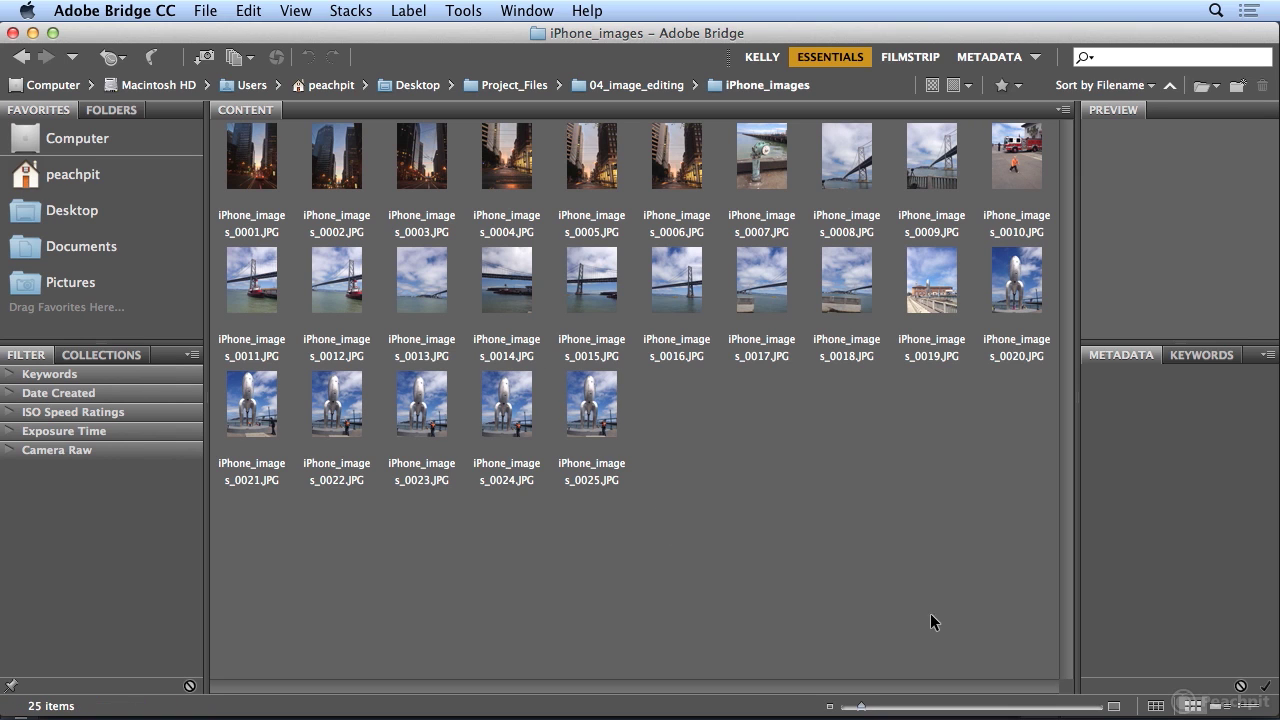
left_click_drag(866, 700, 902, 708)
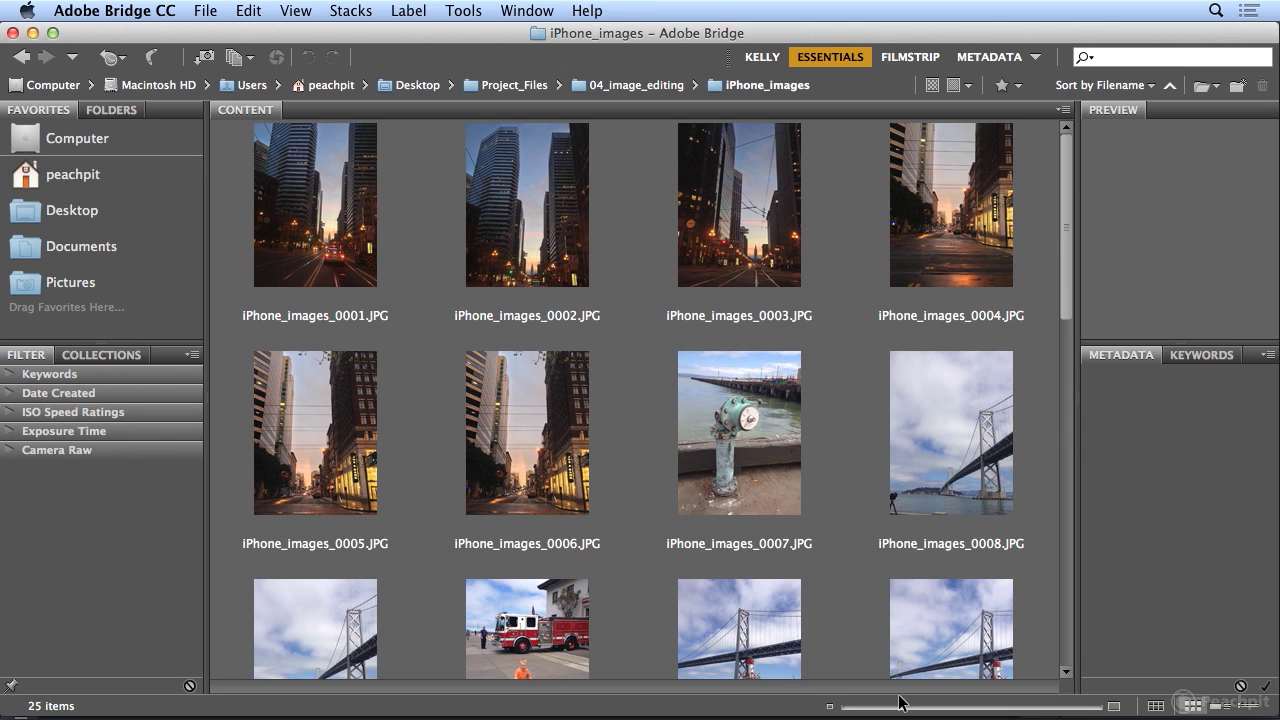
Select the three dusk street photos iPhone_images_0001, 0002 and 0003 together
left_click(312, 263)
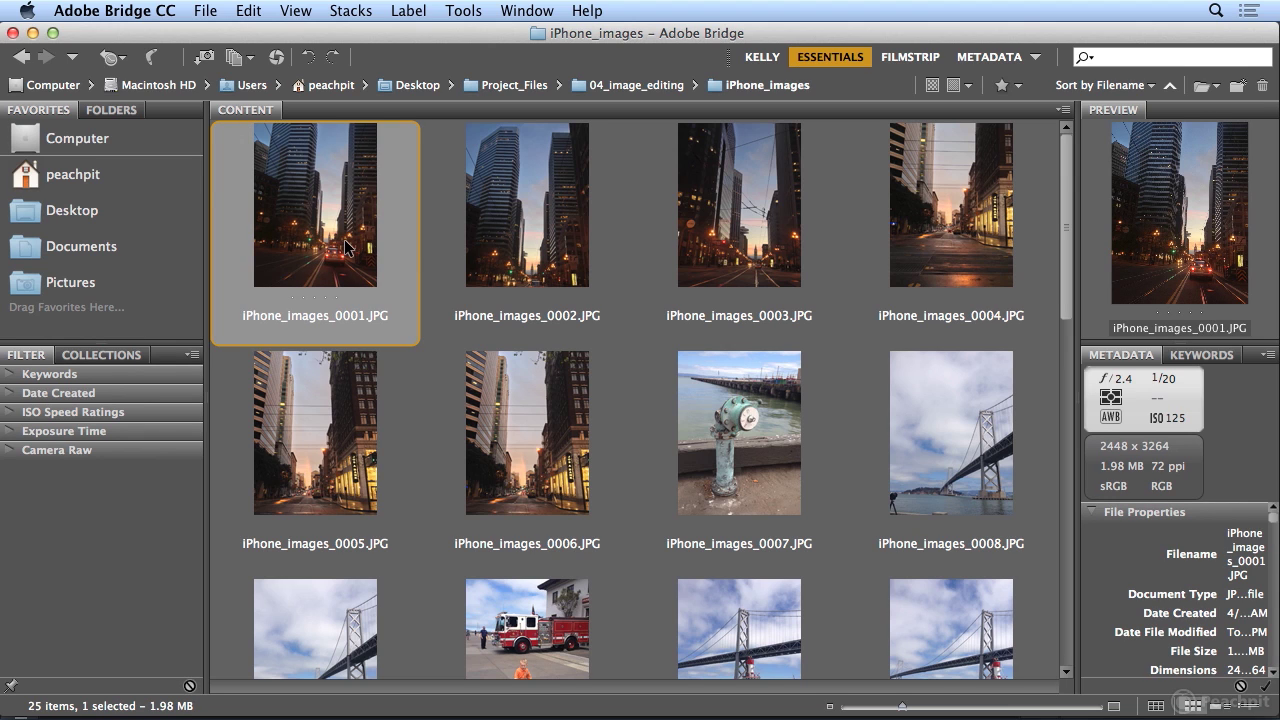
left_click(781, 259, "shift")
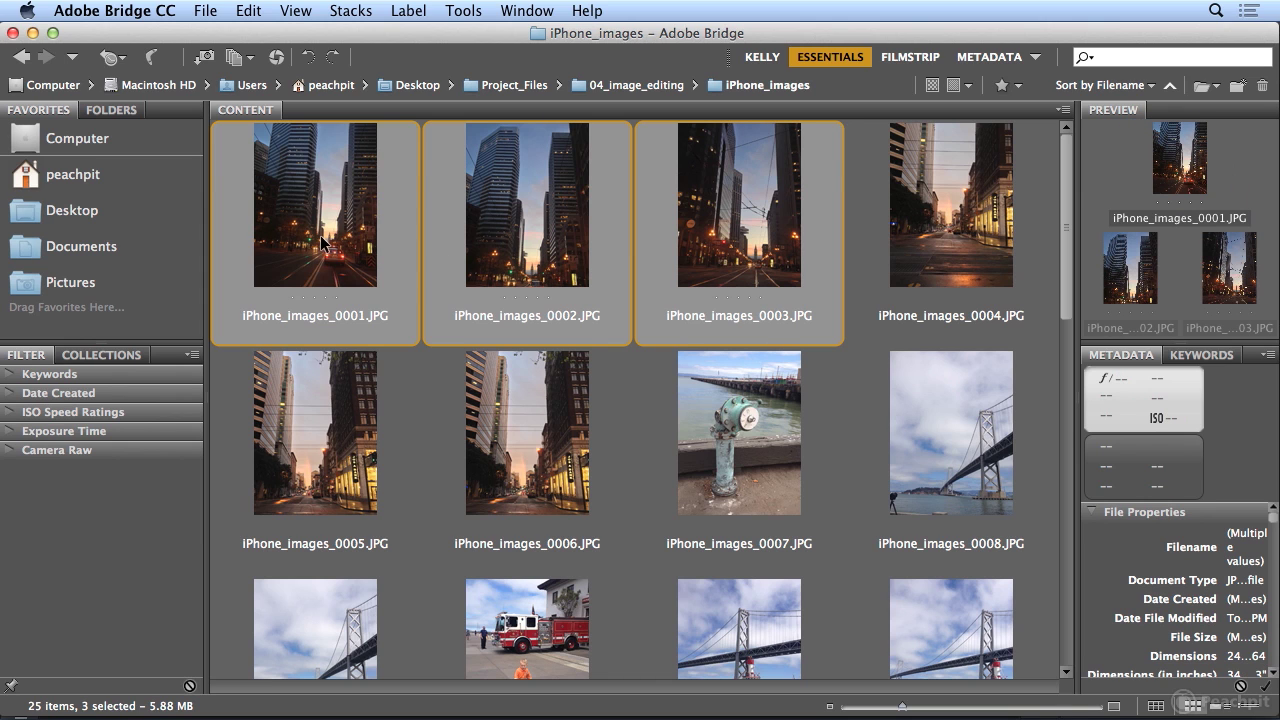
left_click(490, 250, "shift")
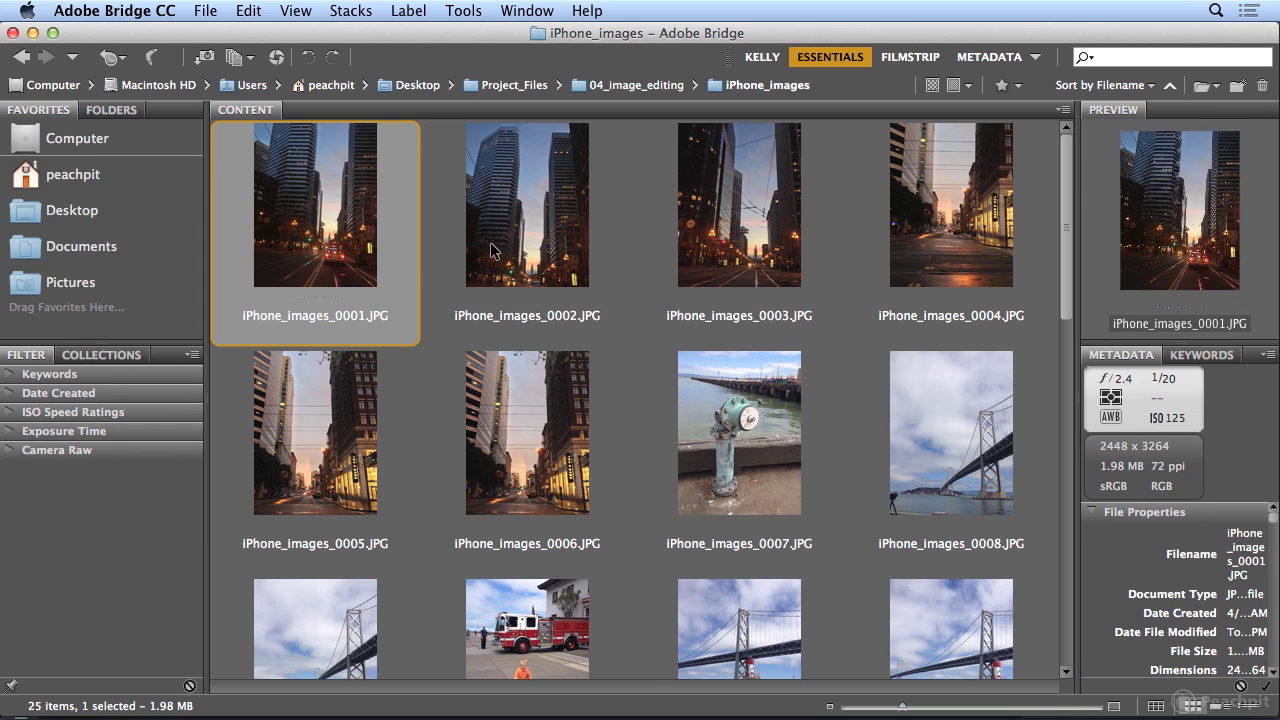
left_click(683, 253, "shift")
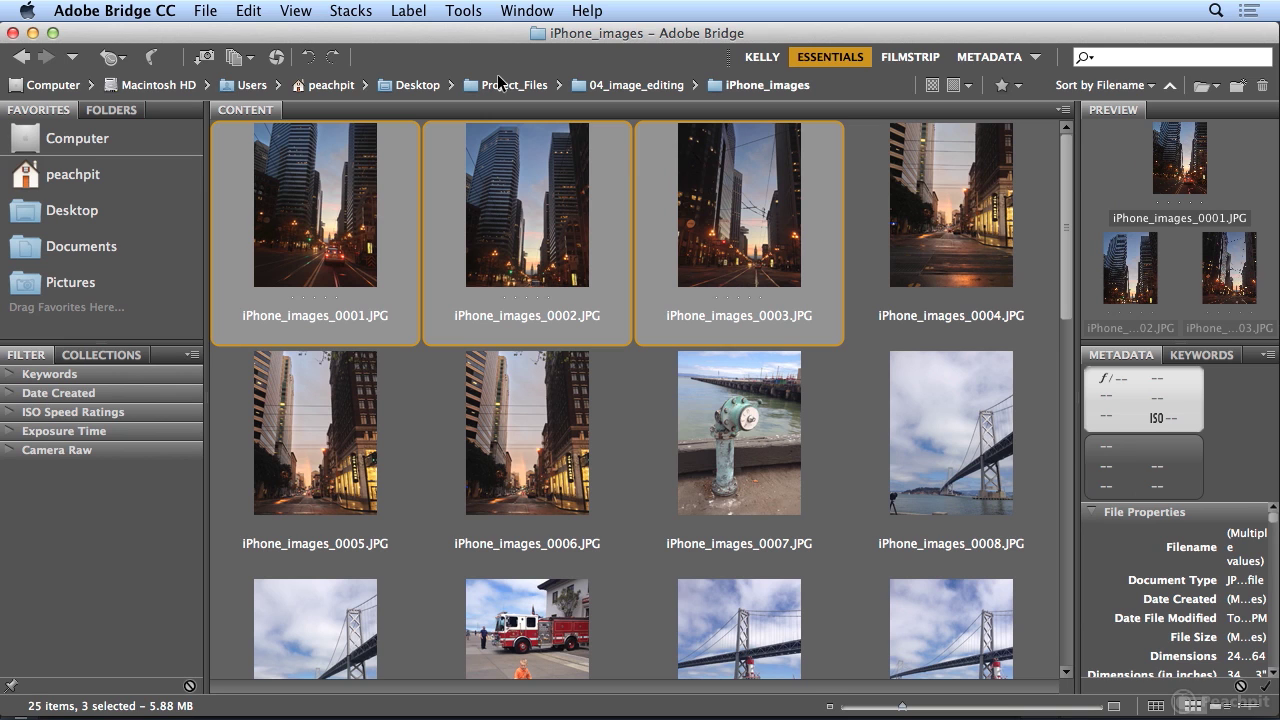
In Batch Rename for the three photos, set Text to sunset_embarcadero_ and sequence start to 1
left_click(461, 12)
left_click(480, 40)
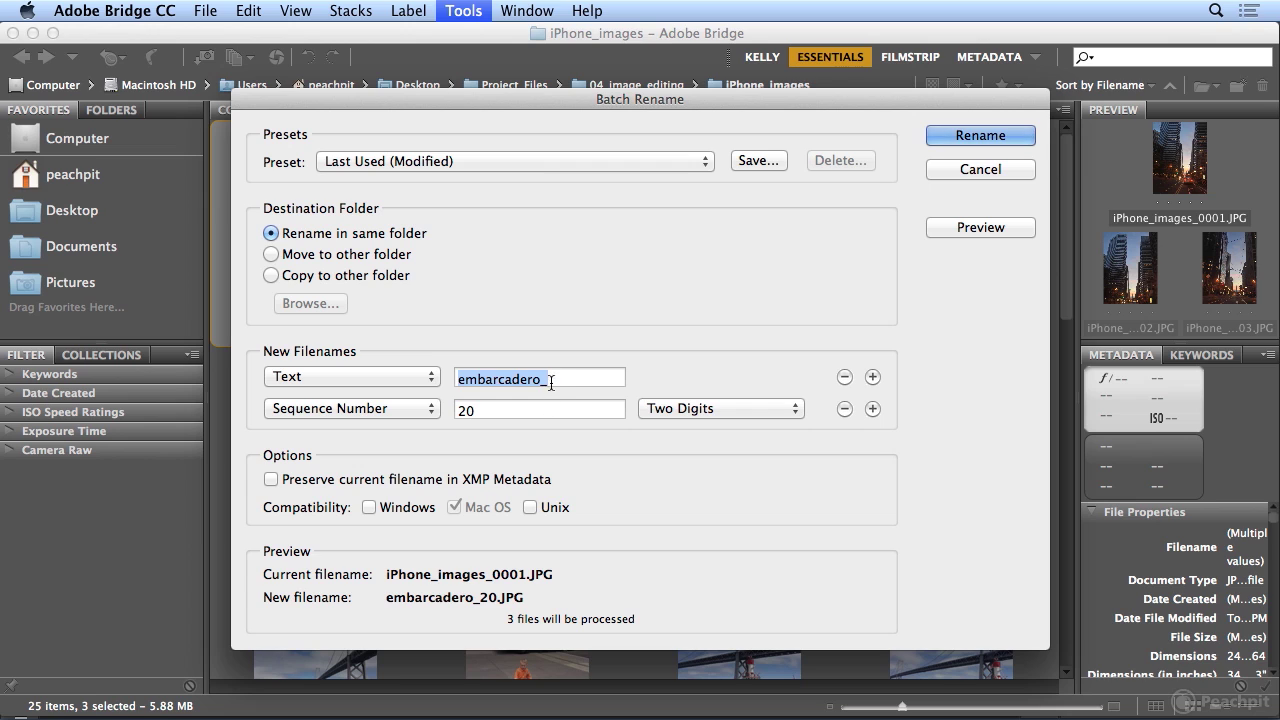
type("suns")
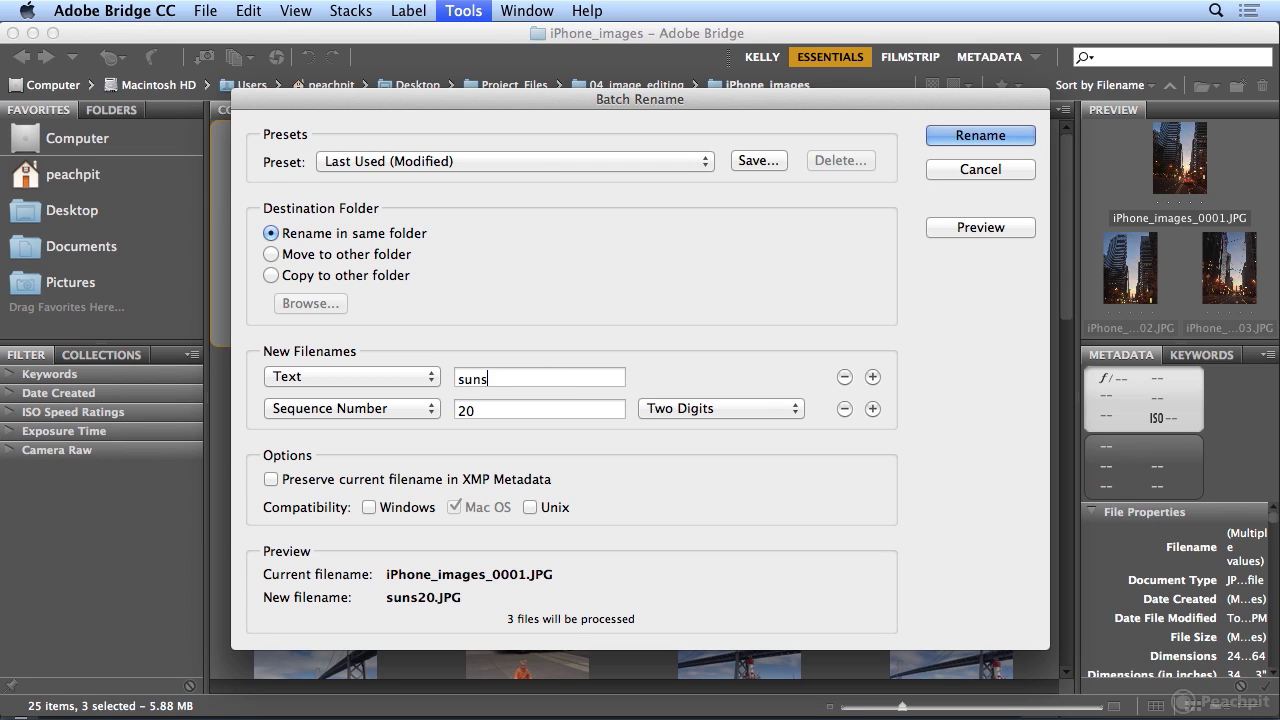
type("et_embarca")
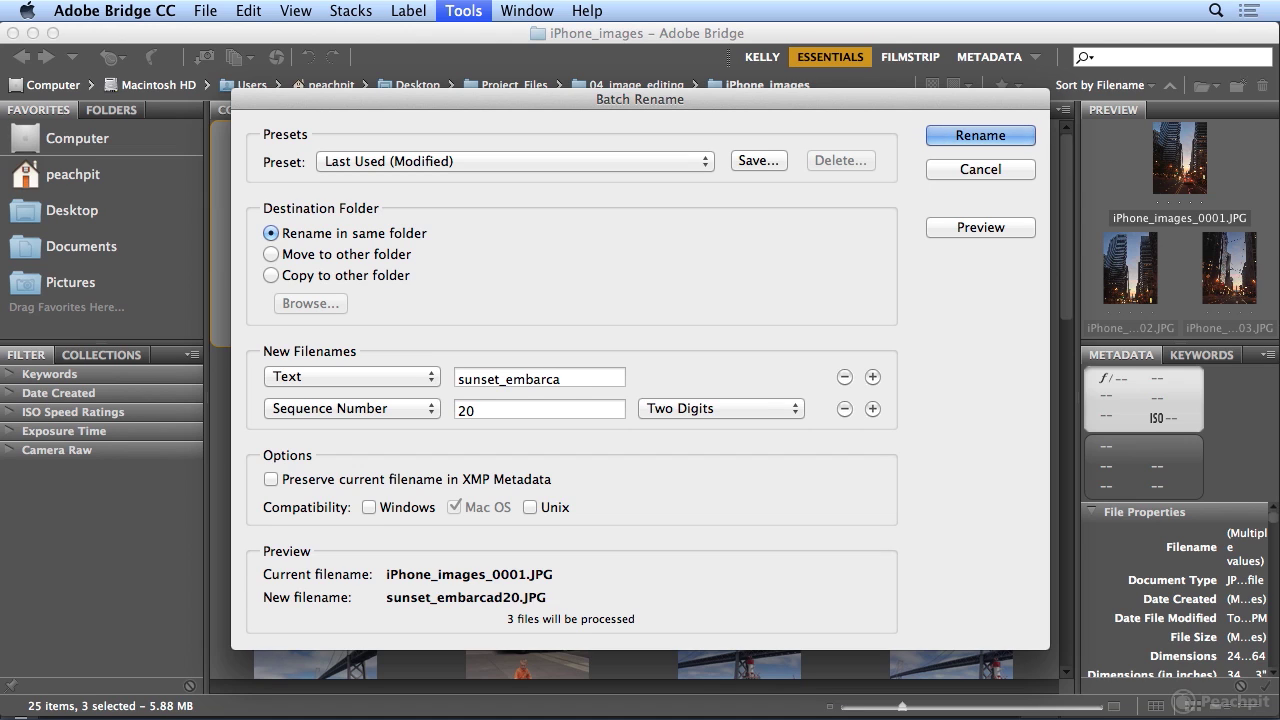
type("dero_")
double_click(438, 408)
type("1")
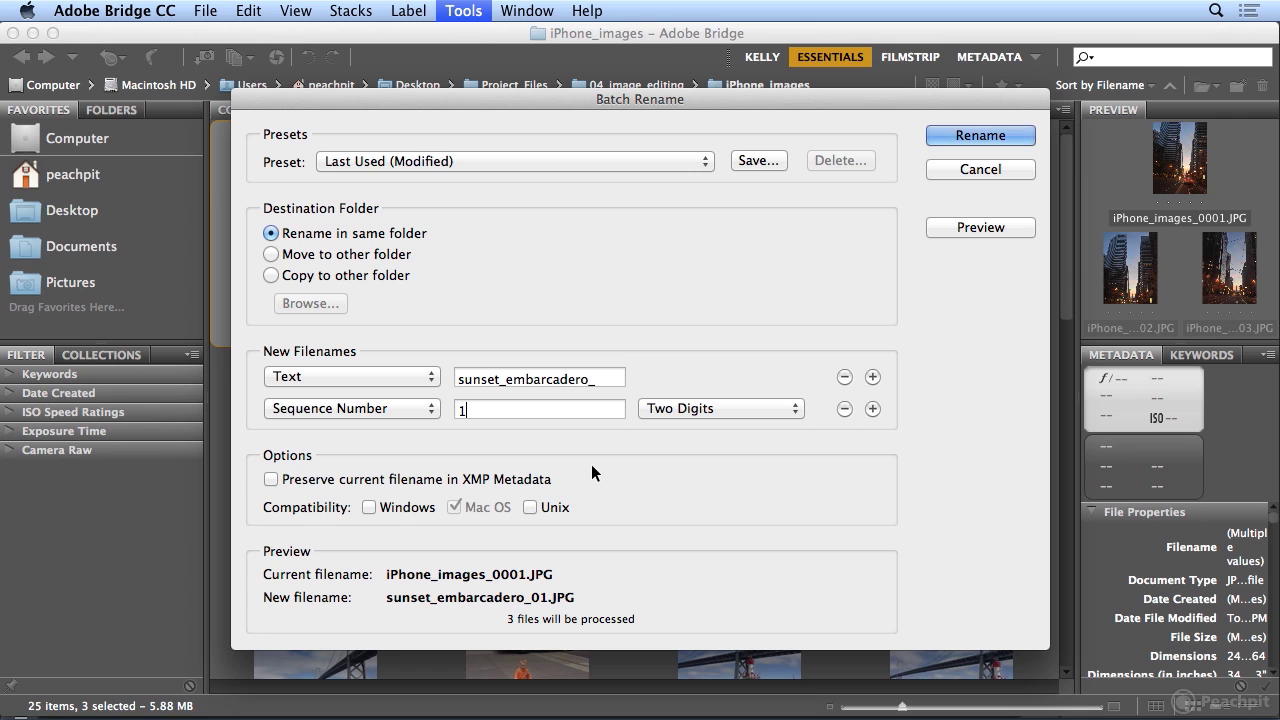
Apply the sunset_embarcadero_01–03 names and sort the folder by date created
left_click(946, 136)
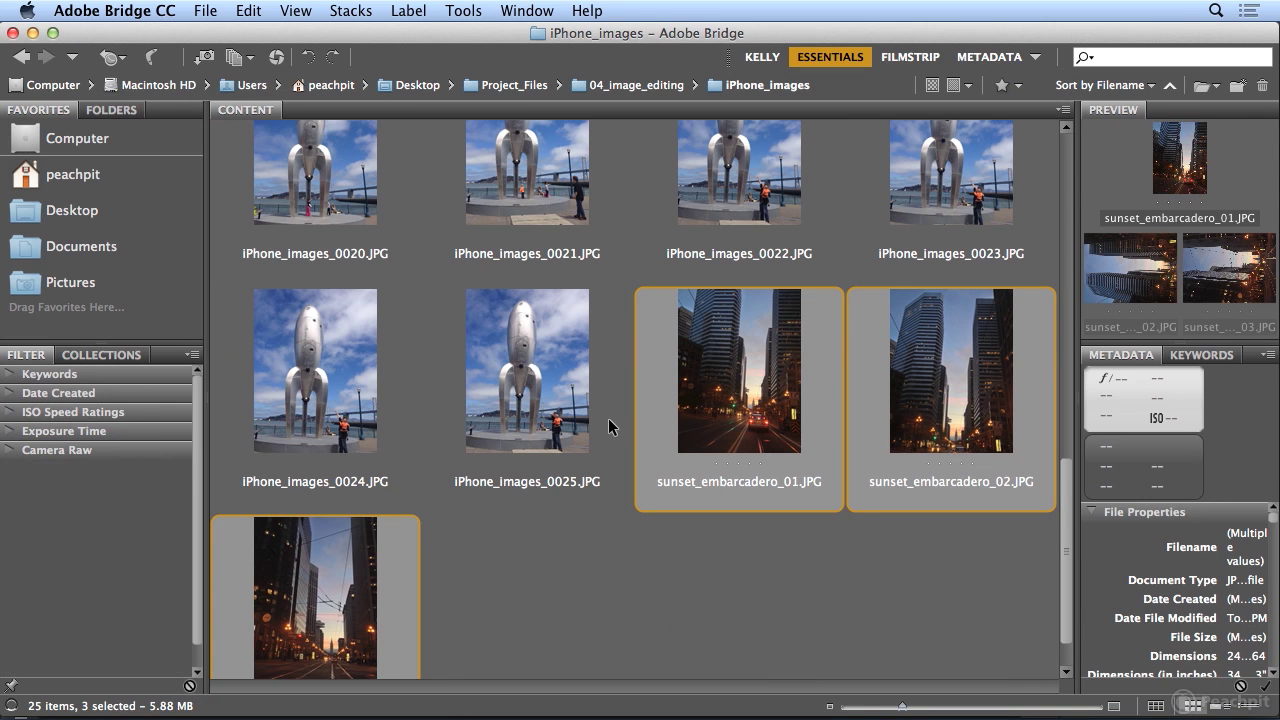
left_click(292, 10)
mouse_move(360, 363)
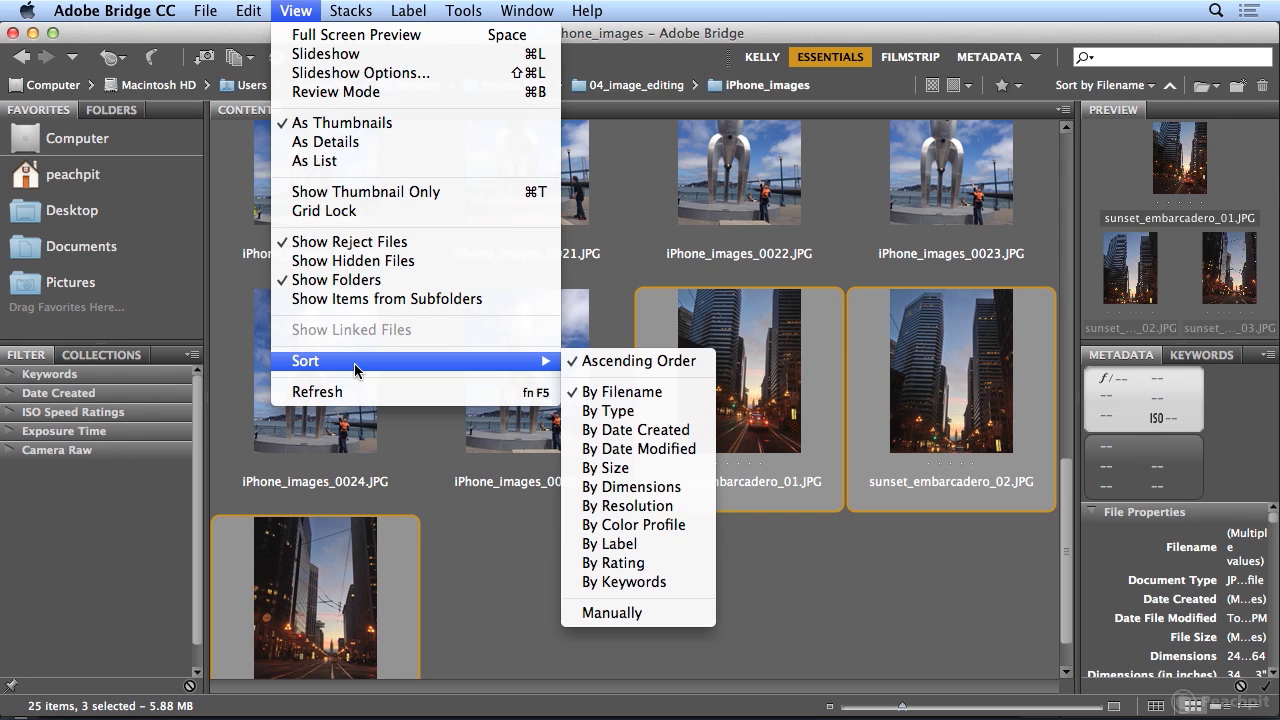
left_click(686, 430)
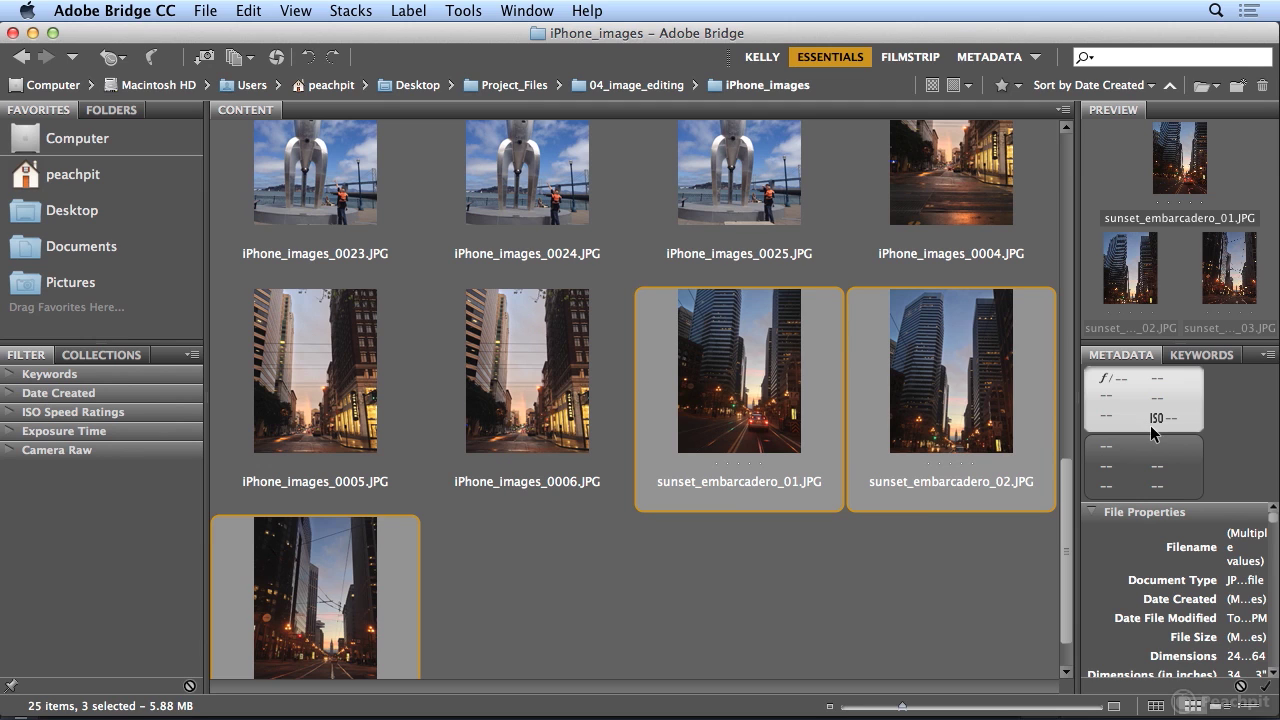
Compare capture dates of iPhone_images_0006 and sunset_embarcadero_02 in a widened preview panel
left_click(537, 413)
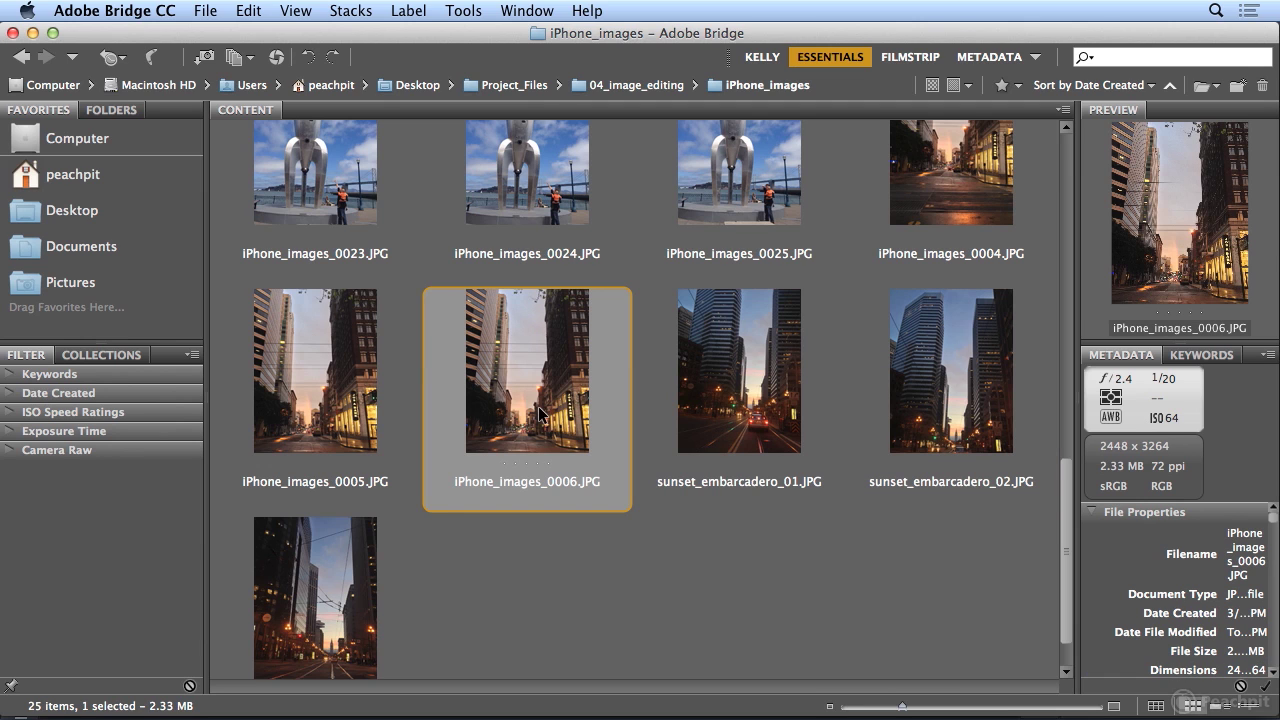
left_click_drag(1076, 436, 905, 445)
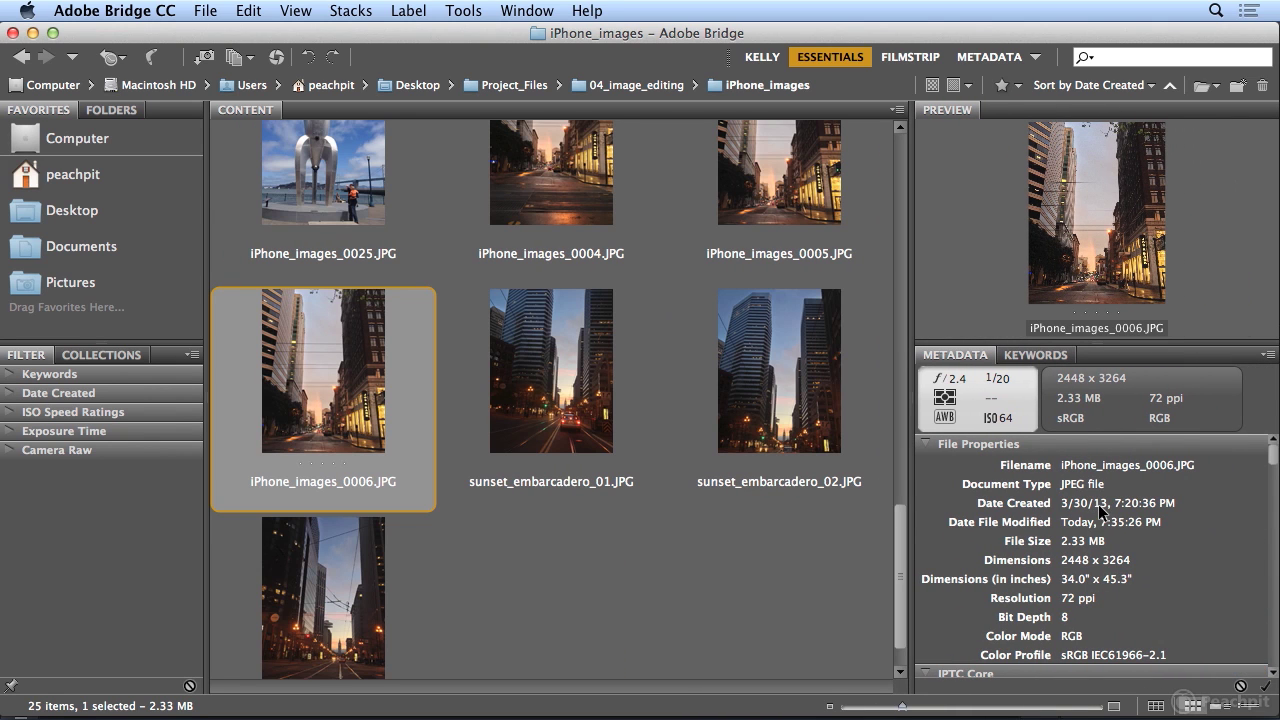
left_click(745, 433)
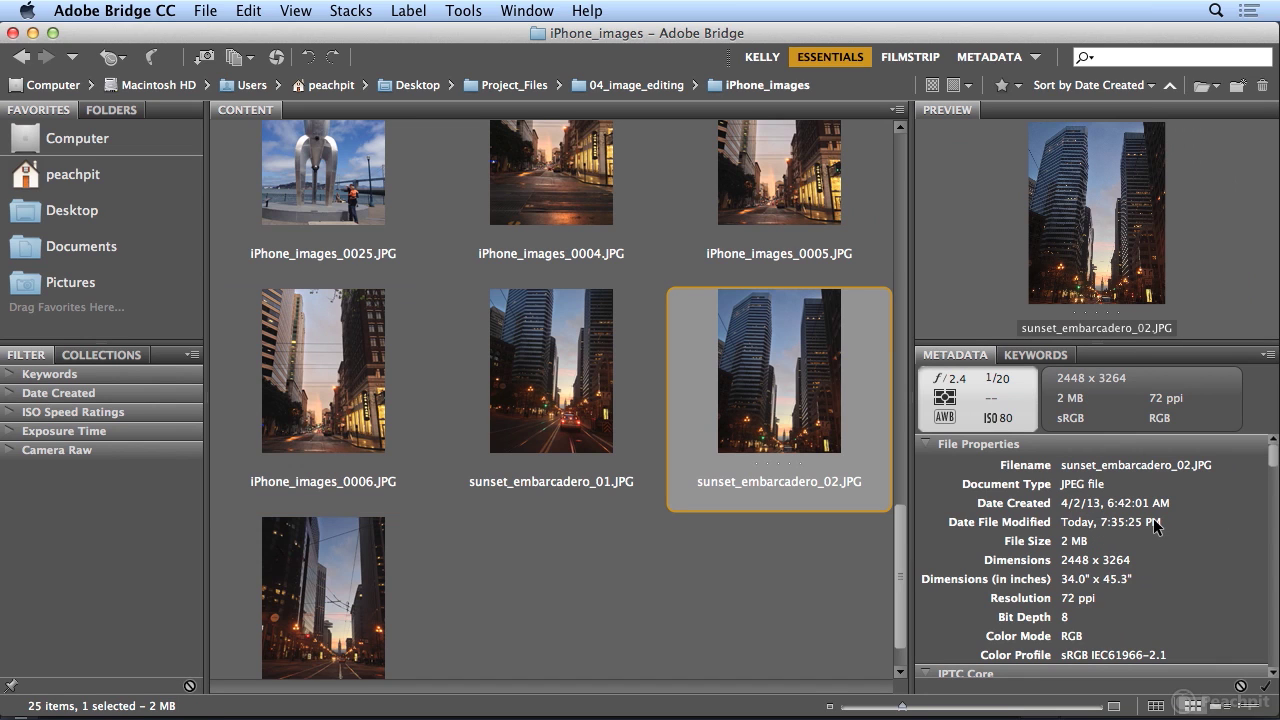
left_click_drag(900, 512, 869, 607)
Sort the photos back by filename and select iPhone_images_0025
left_click(289, 10)
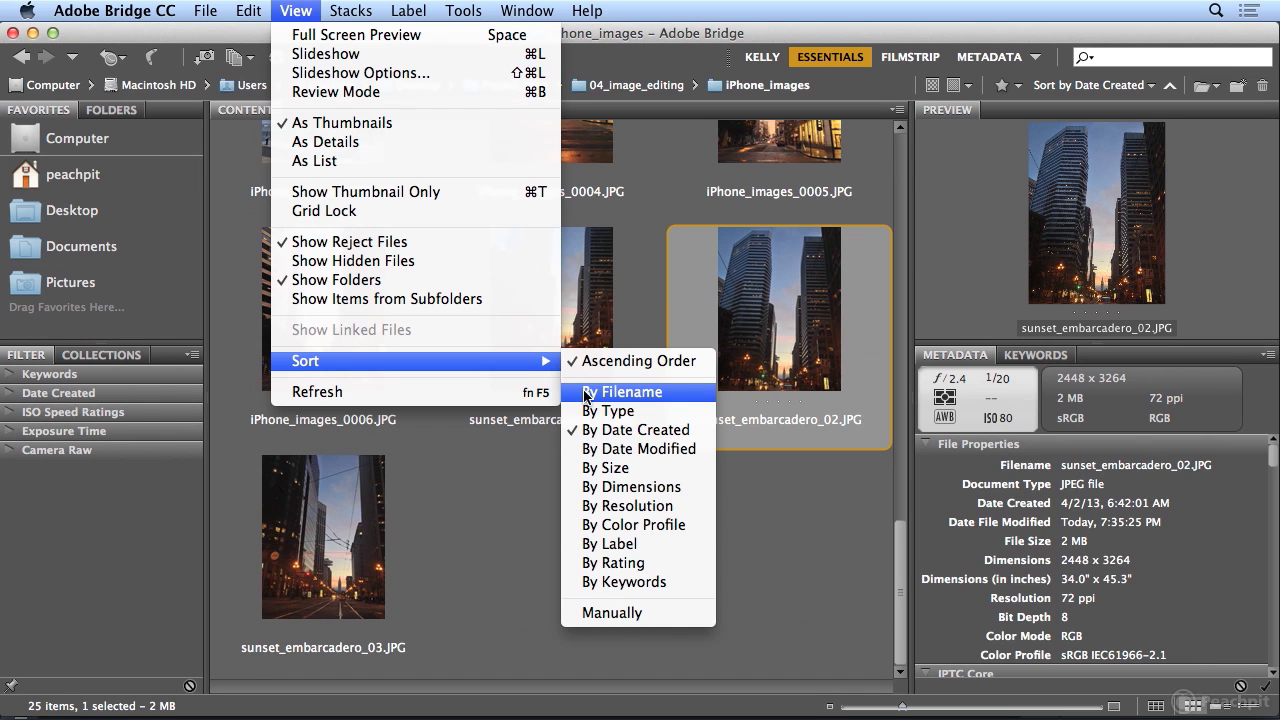
left_click(586, 393)
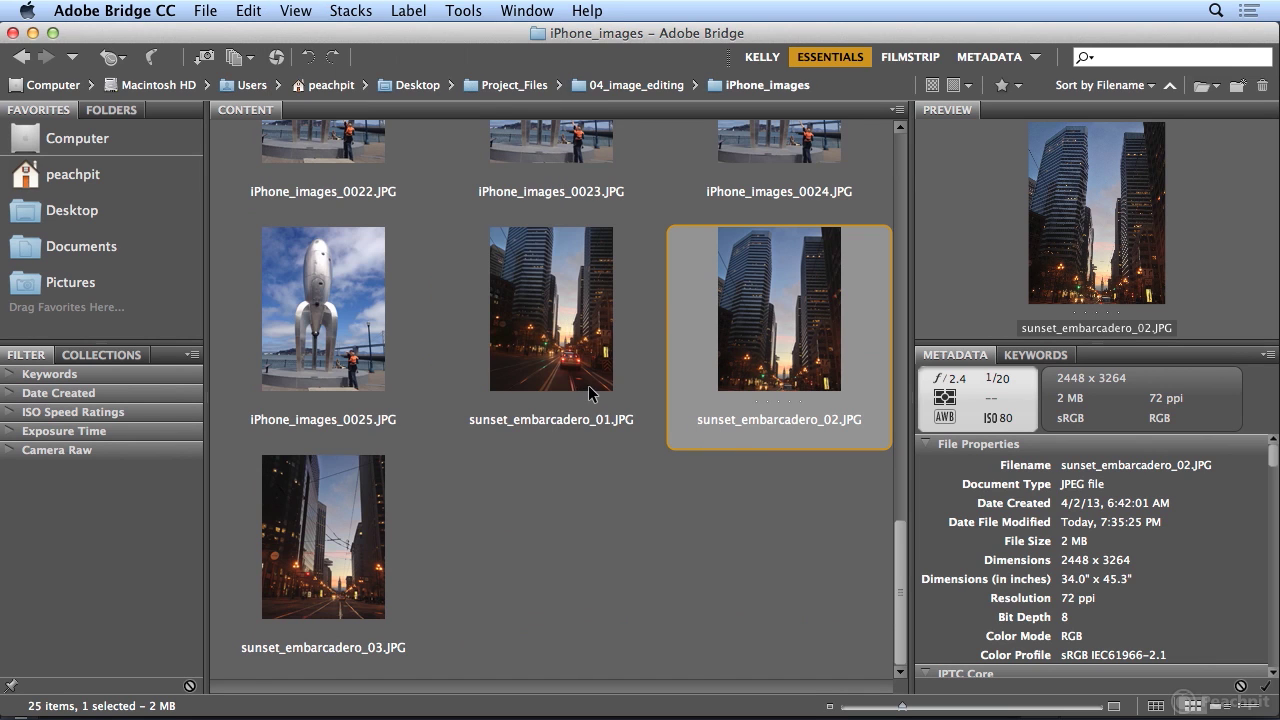
left_click(337, 354)
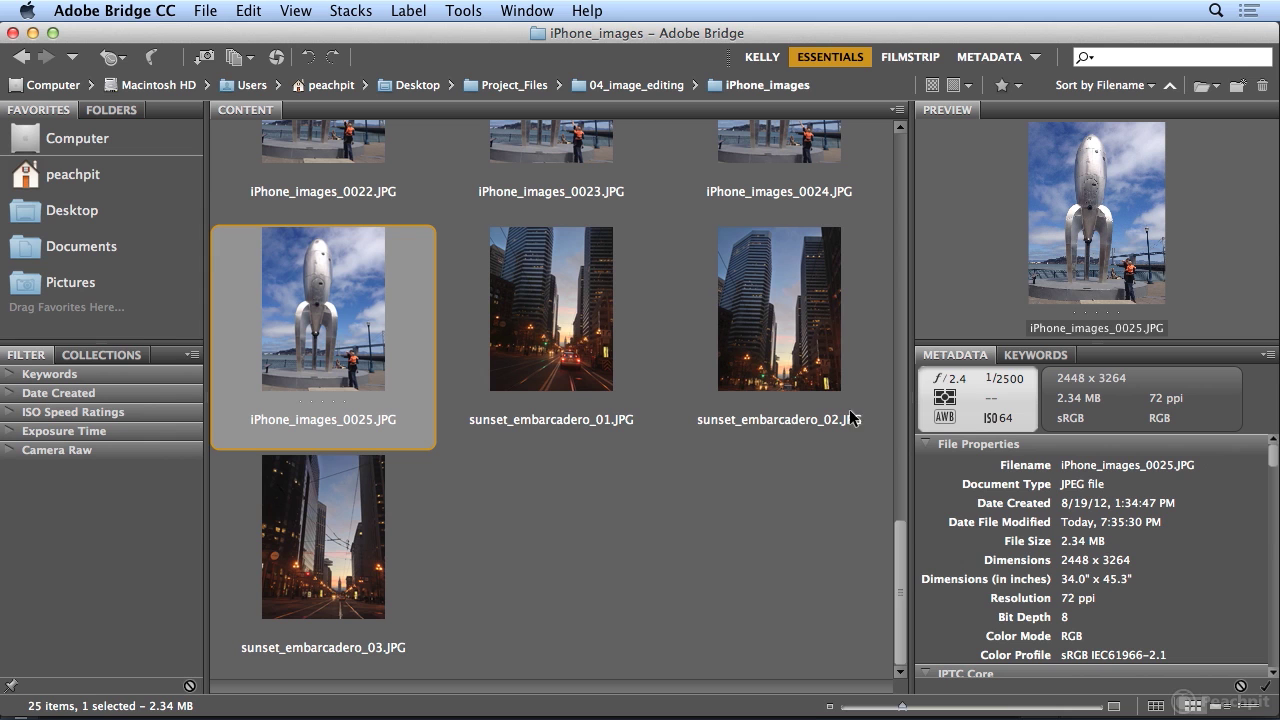
Extend the selection from iPhone_images_0025 up to iPhone_images_0007, covering 19 photos
left_click_drag(895, 589, 911, 216)
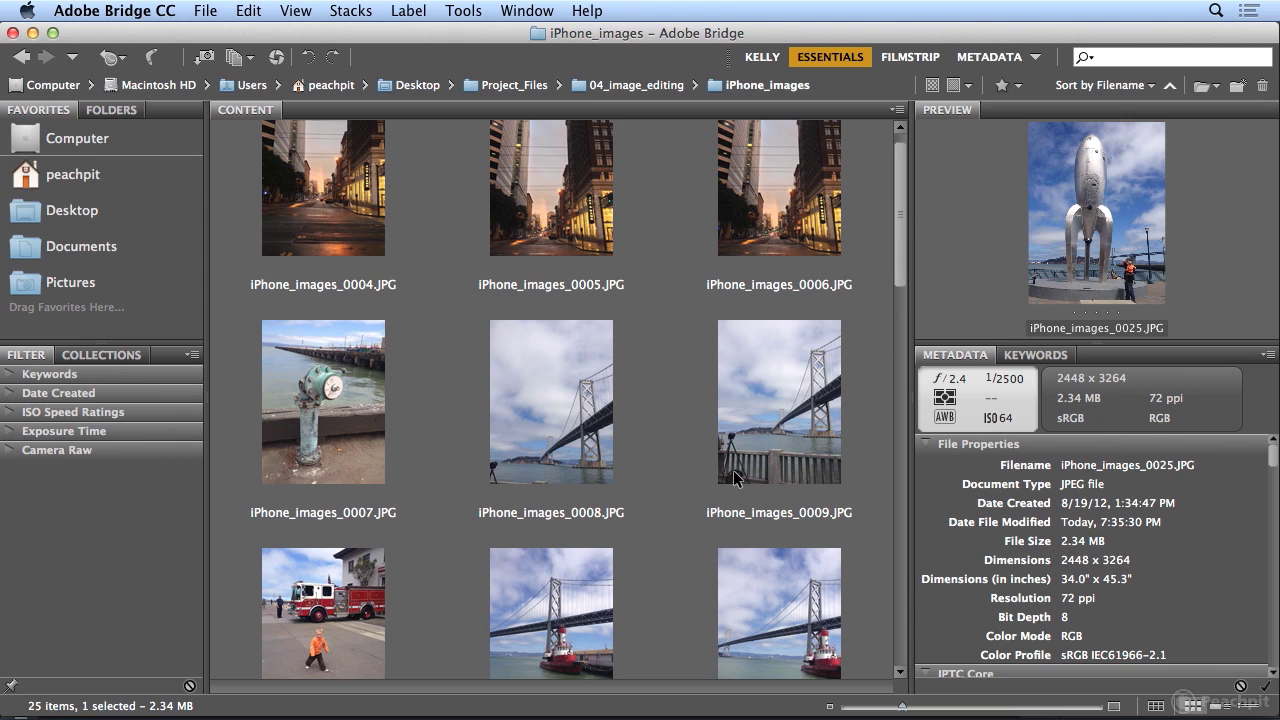
left_click(315, 431, "shift")
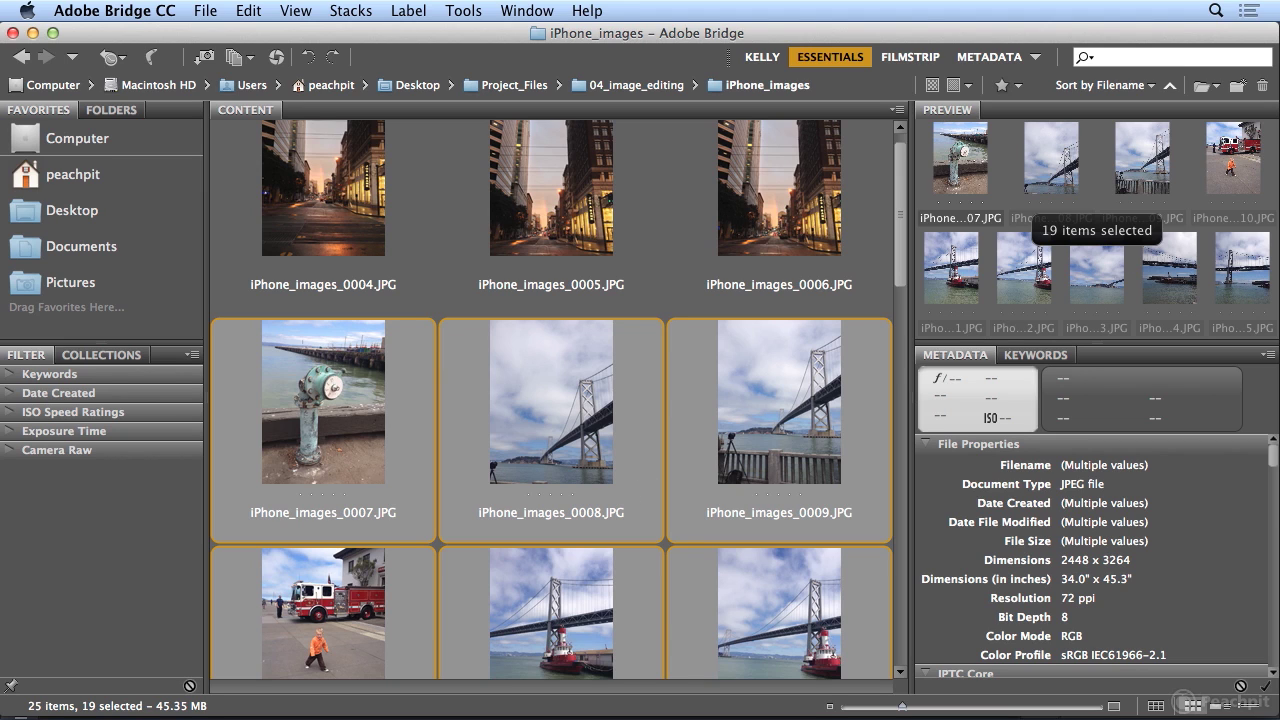
left_click(450, 10)
In Batch Rename, trim the prefix to embarcadero_ by deleting sunset_ and start the sequence at 1
left_click(510, 35)
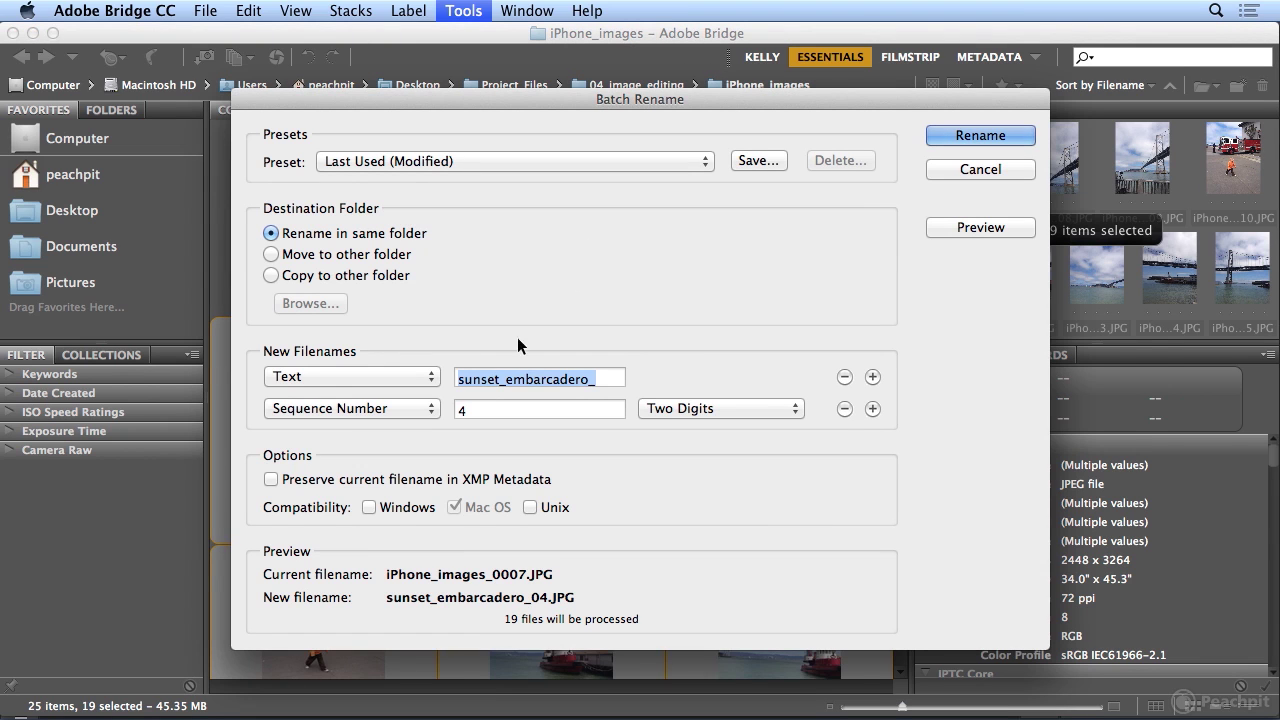
left_click(504, 378)
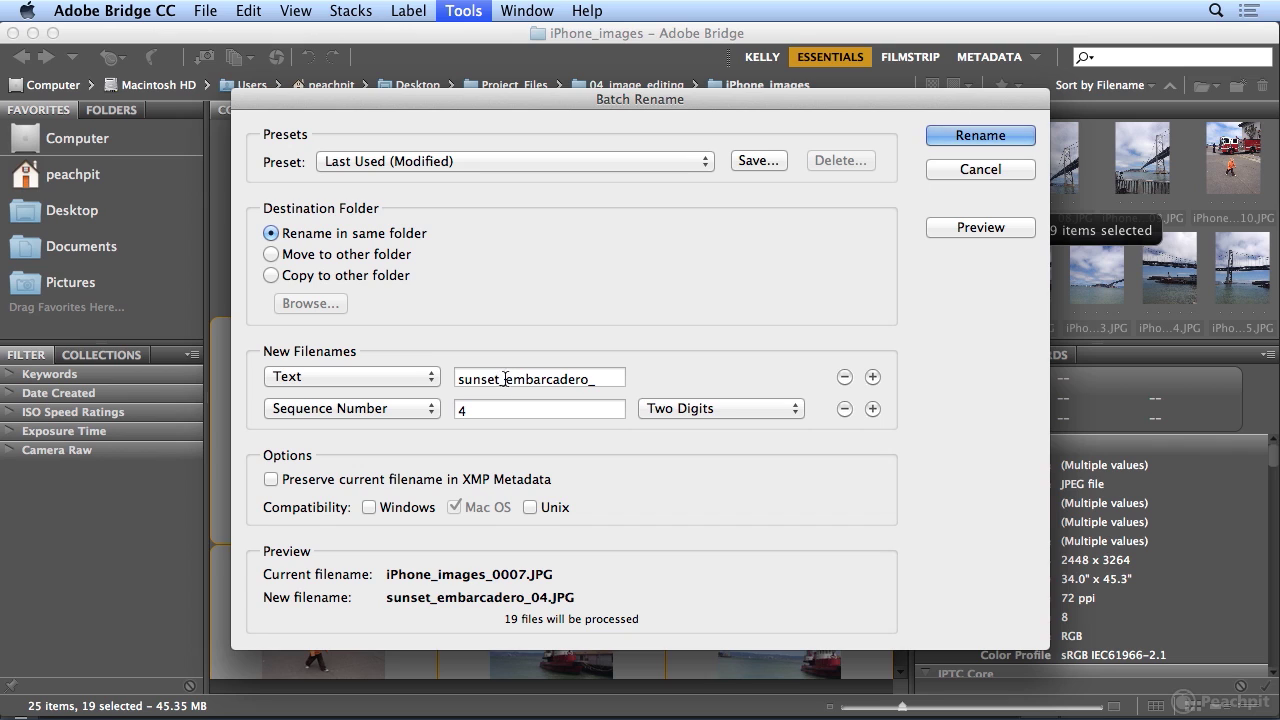
left_click_drag(505, 378, 451, 377)
key("BackSpace")
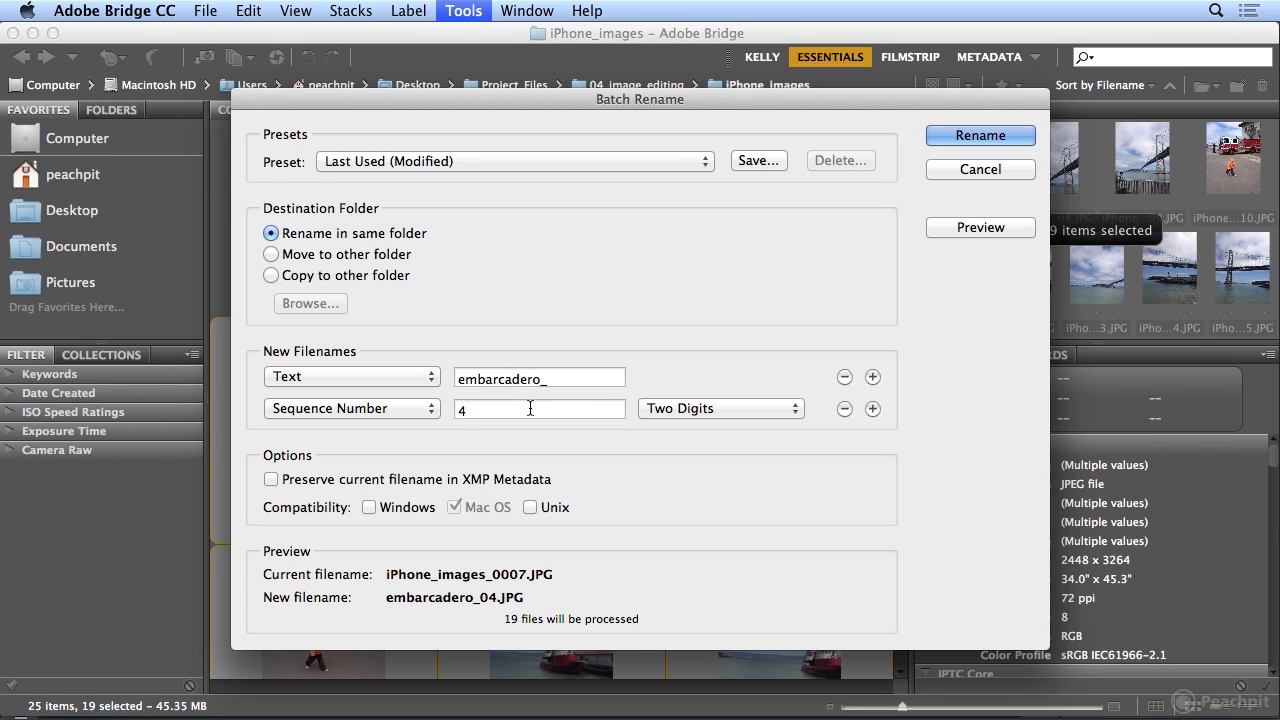
left_click(530, 408)
type("1")
Apply the embarcadero_01–19 names, then select dusk photos iPhone_images_0004, 0005 and 0006
left_click(974, 131)
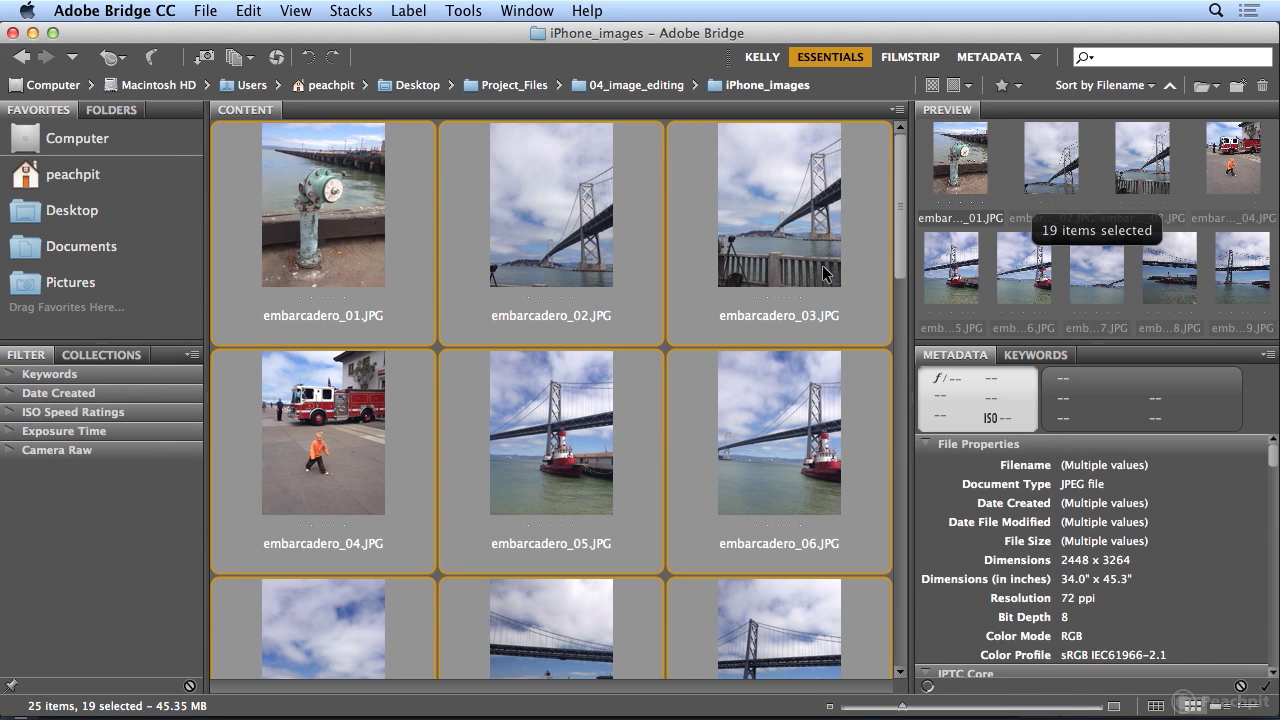
left_click_drag(893, 249, 878, 563)
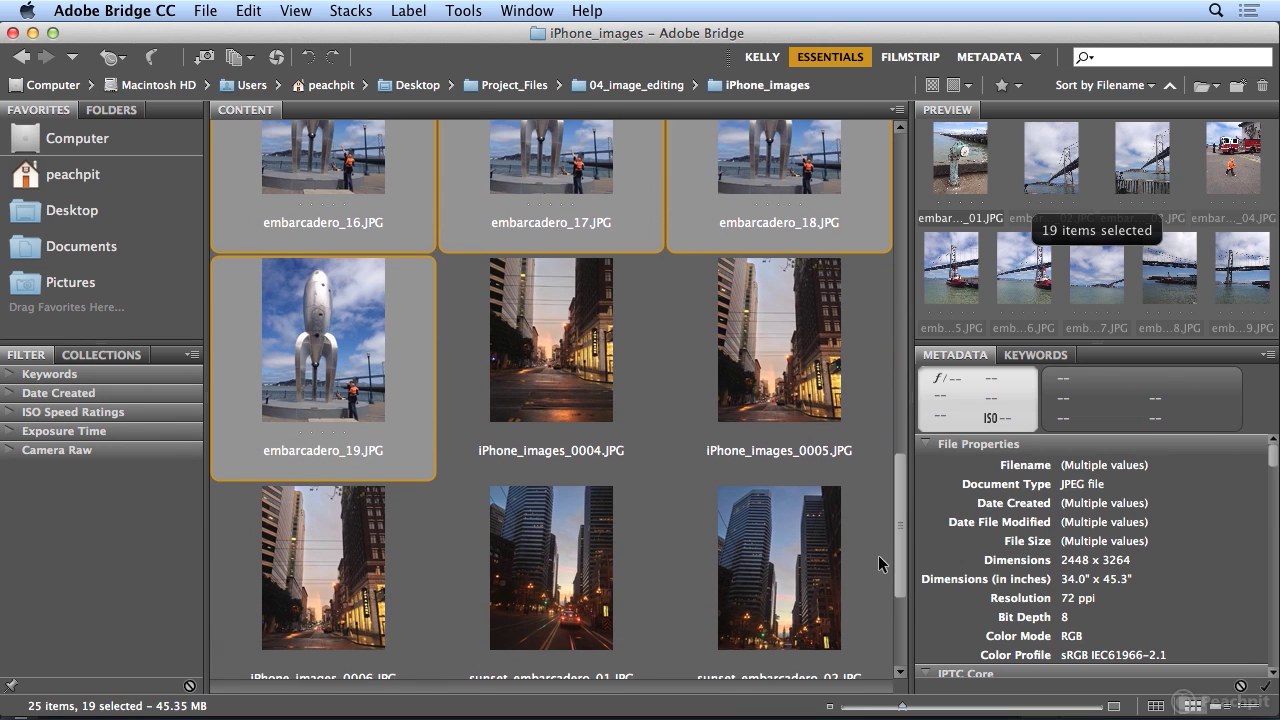
left_click(545, 388)
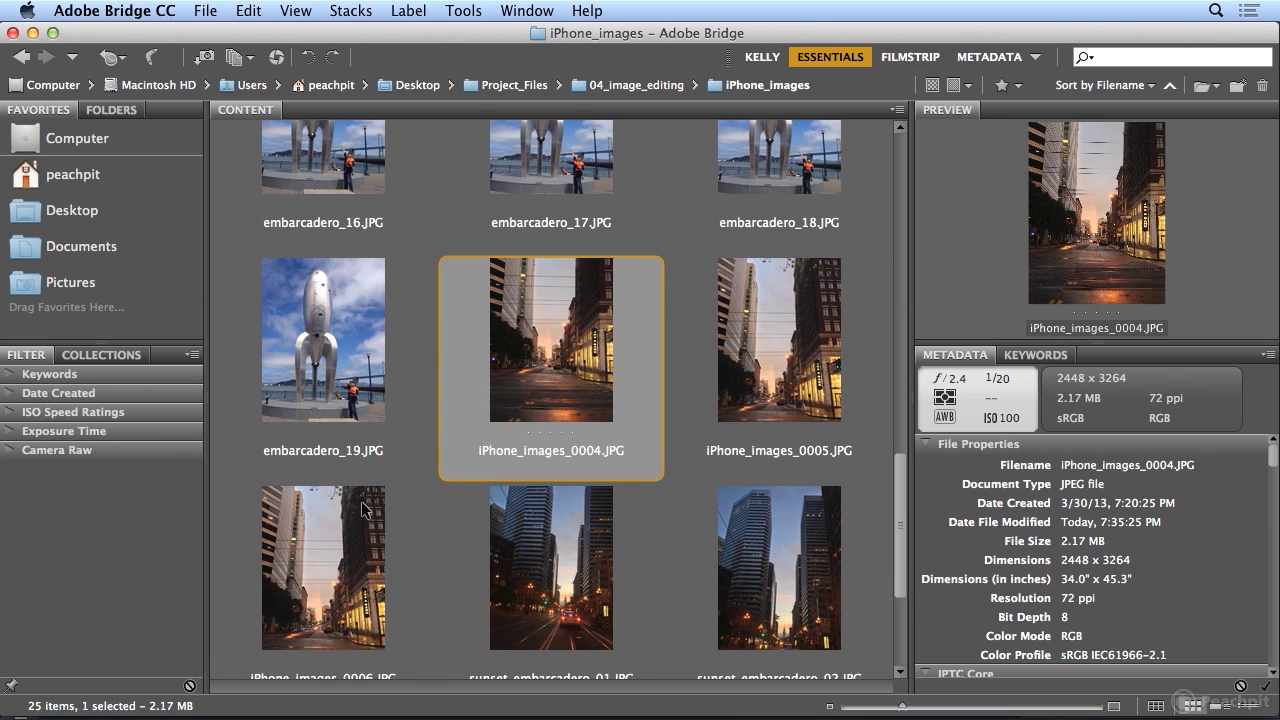
left_click(352, 532, "shift")
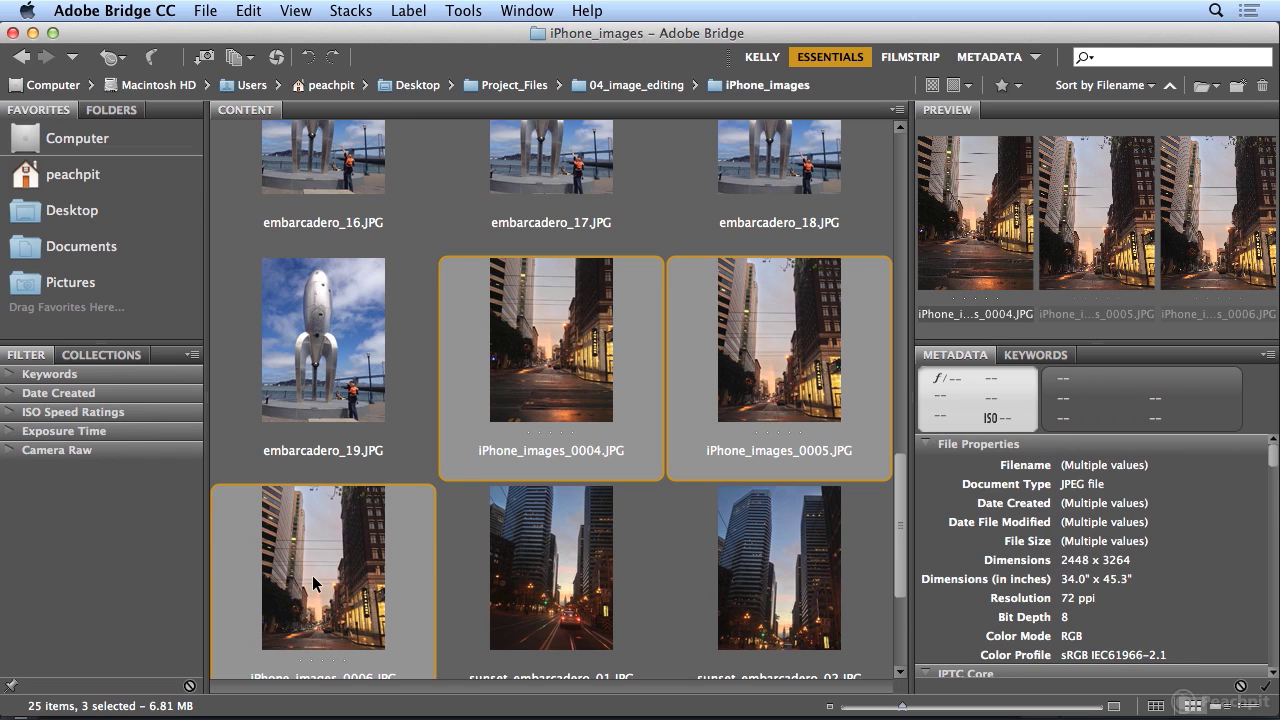
Batch rename the three selected photos with text rainbow_san_francisco_ and sequence starting at 1
left_click(463, 10)
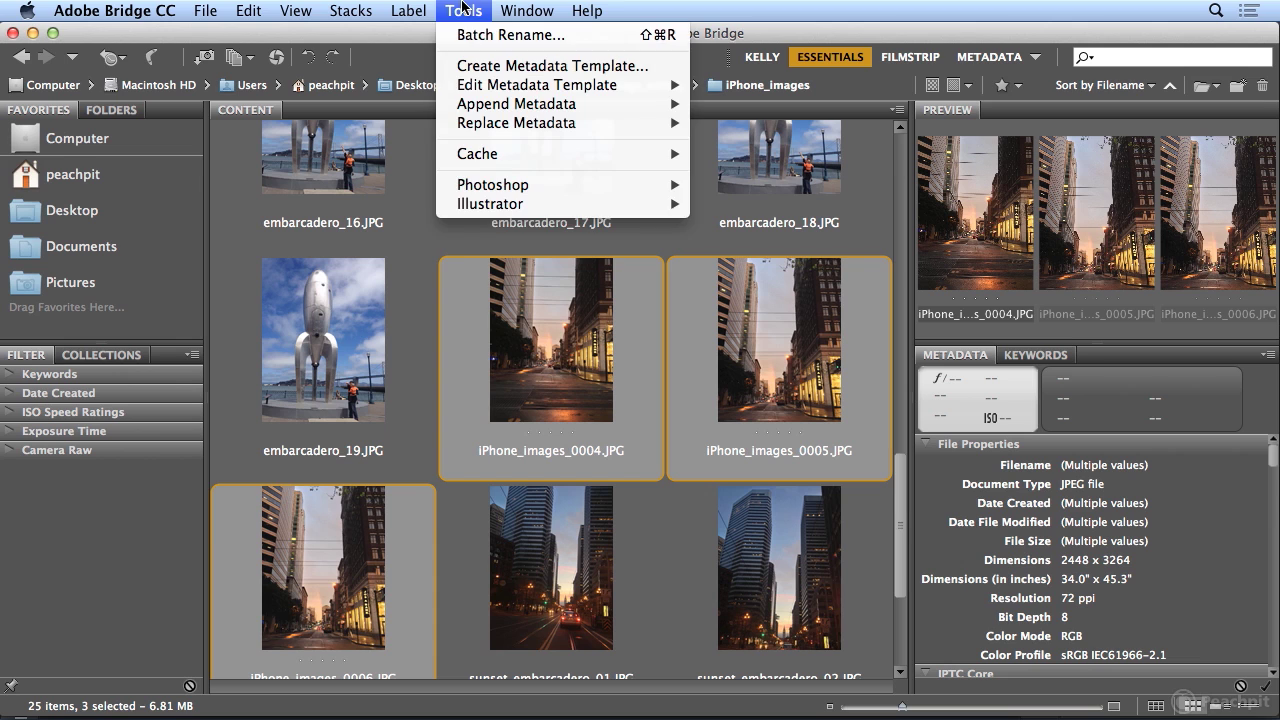
left_click(466, 38)
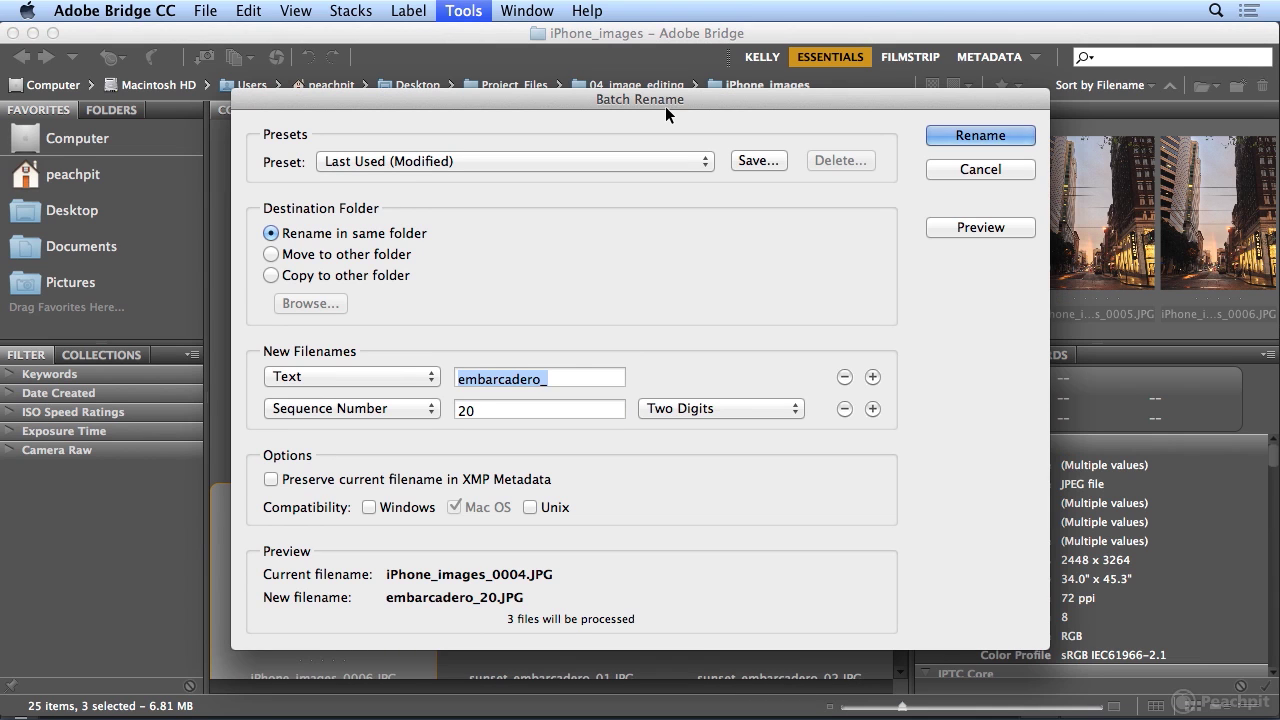
type("rea")
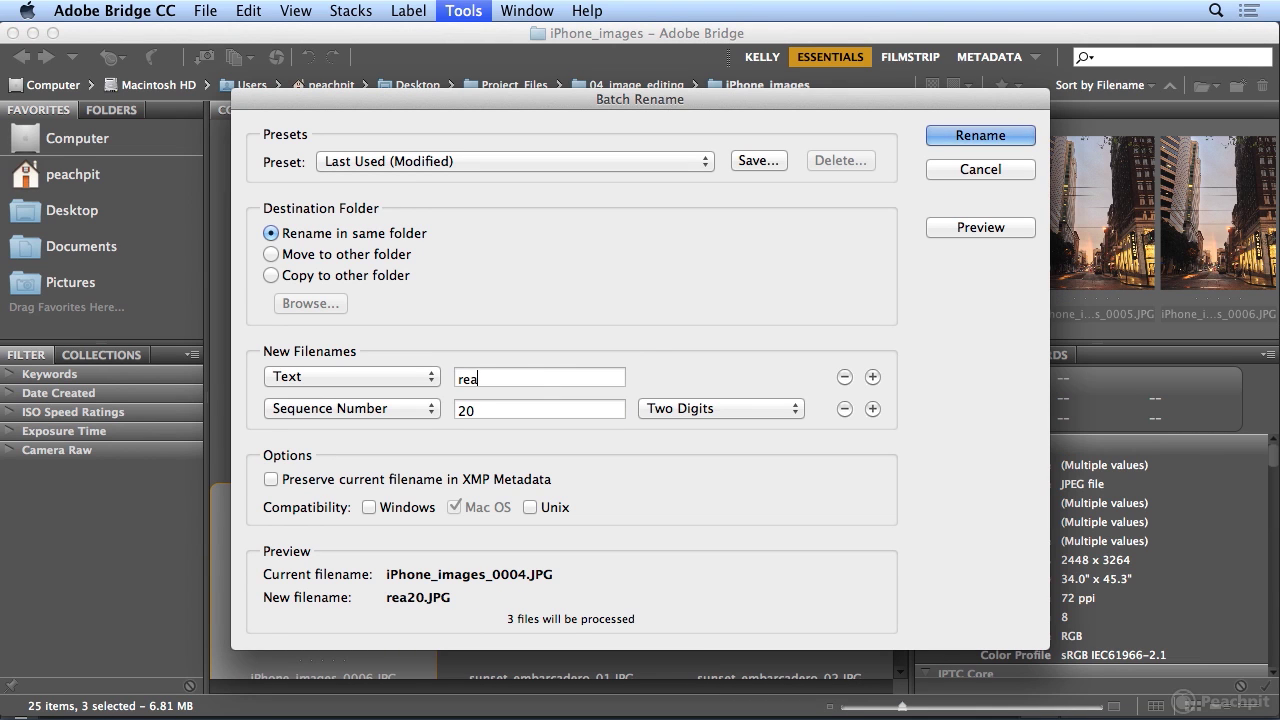
key("BackSpace")
key("BackSpace")
type("ainbow")
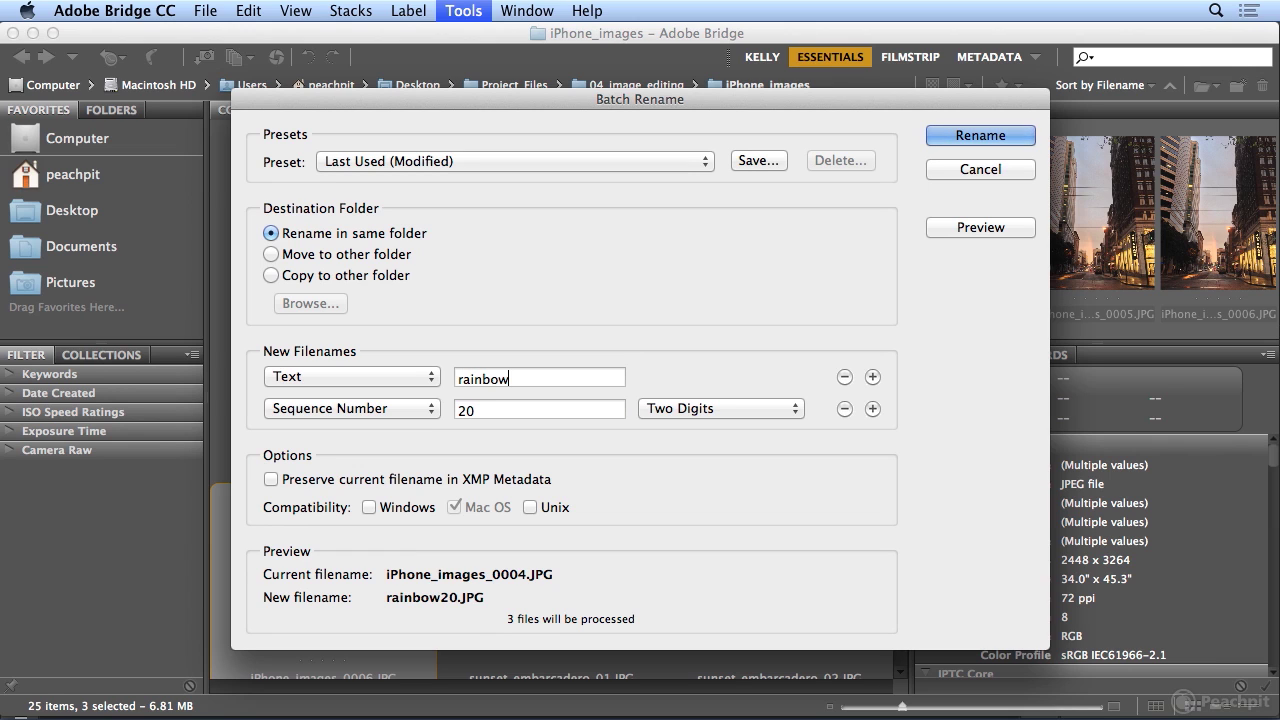
type("_san_fr")
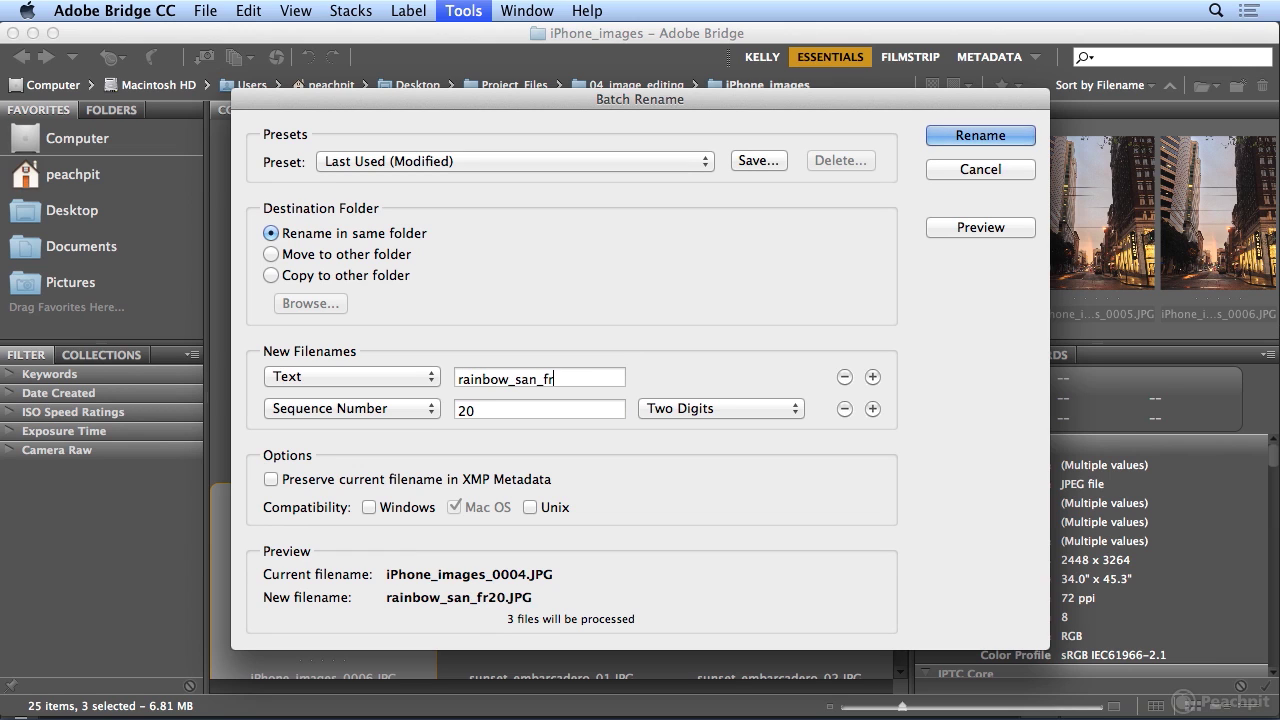
type("ancisco")
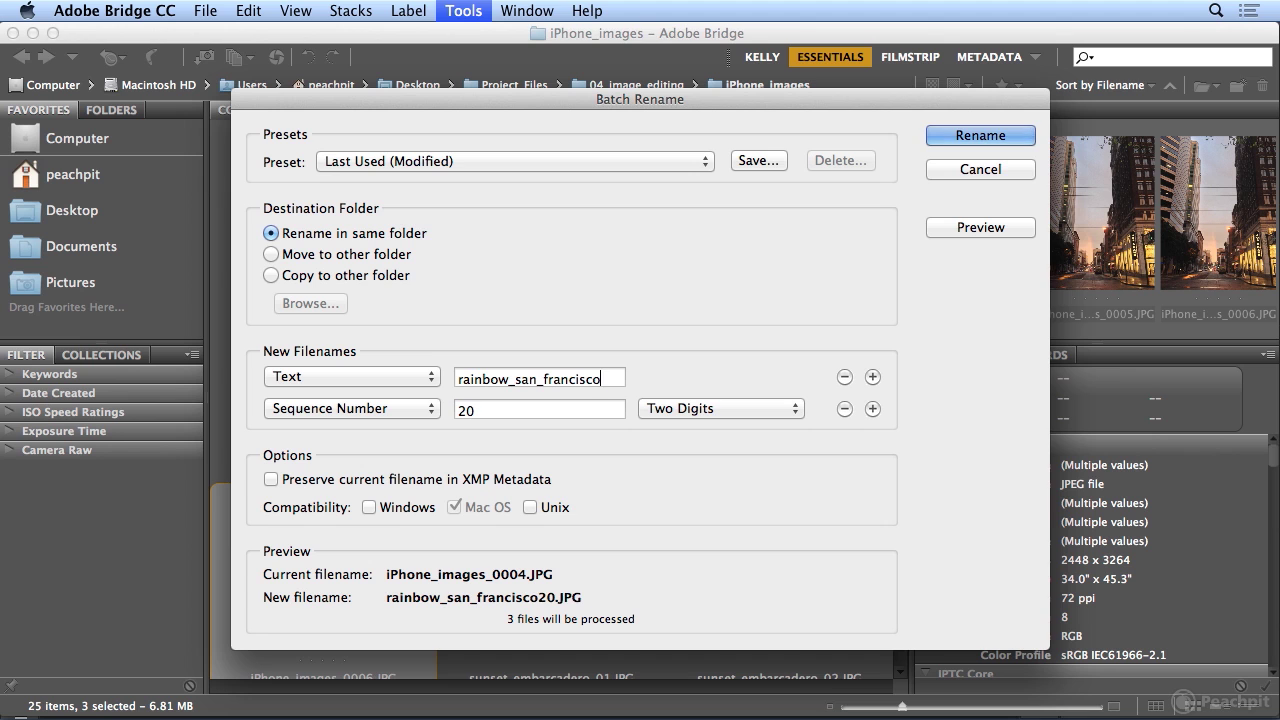
type("_")
key("Tab")
type("1")
left_click(1016, 130)
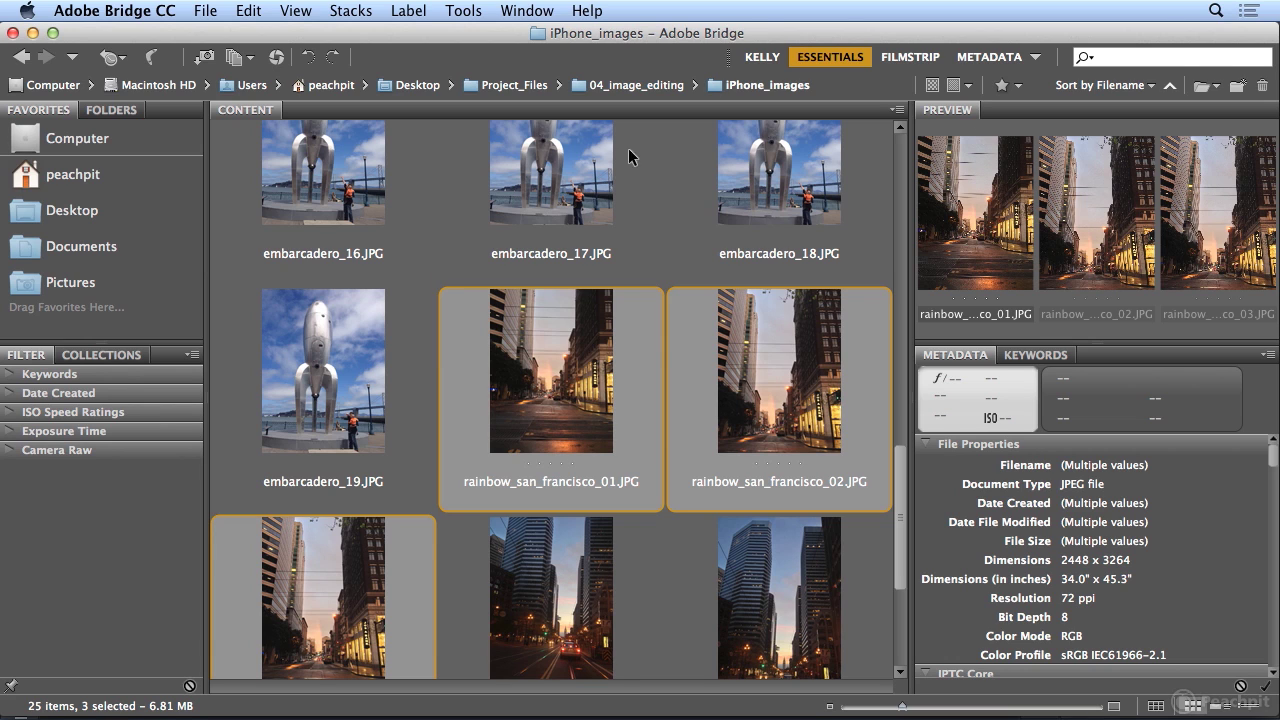
In the Folders panel, change the iPhone_images folder's name to embarcadero and review its contents
left_click(104, 111)
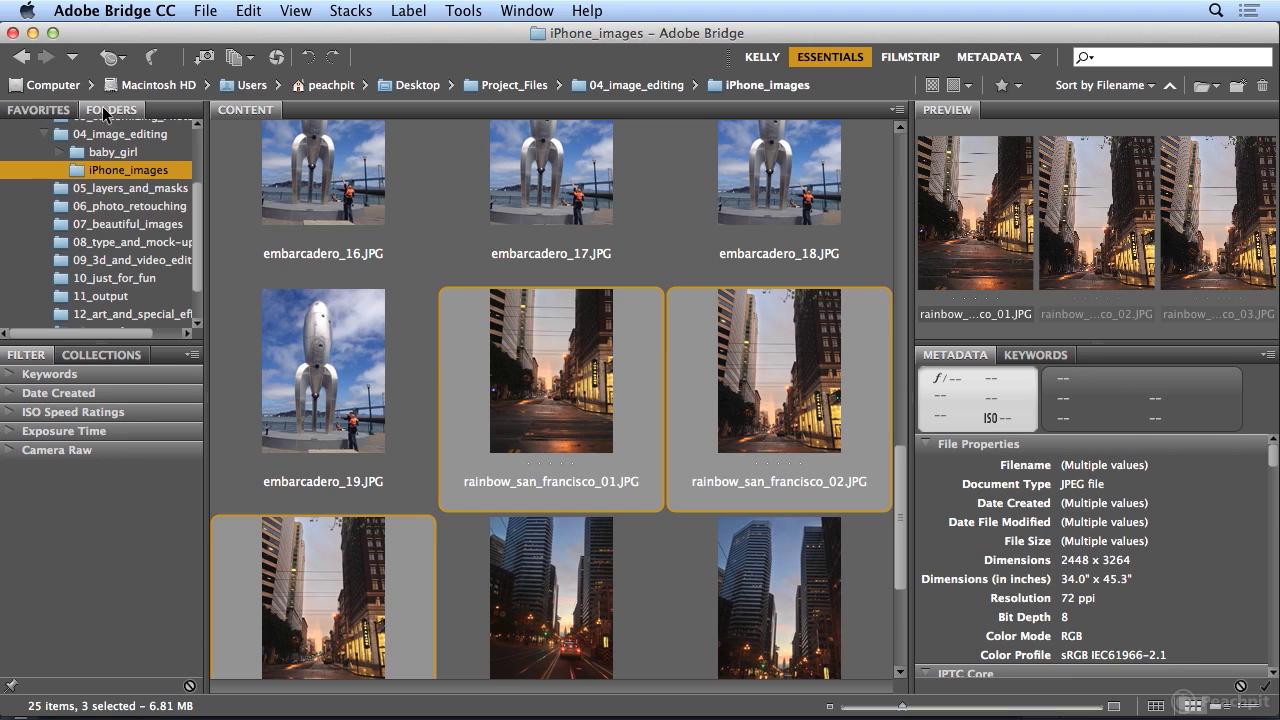
left_click(40, 111)
left_click(108, 110)
left_click(125, 178)
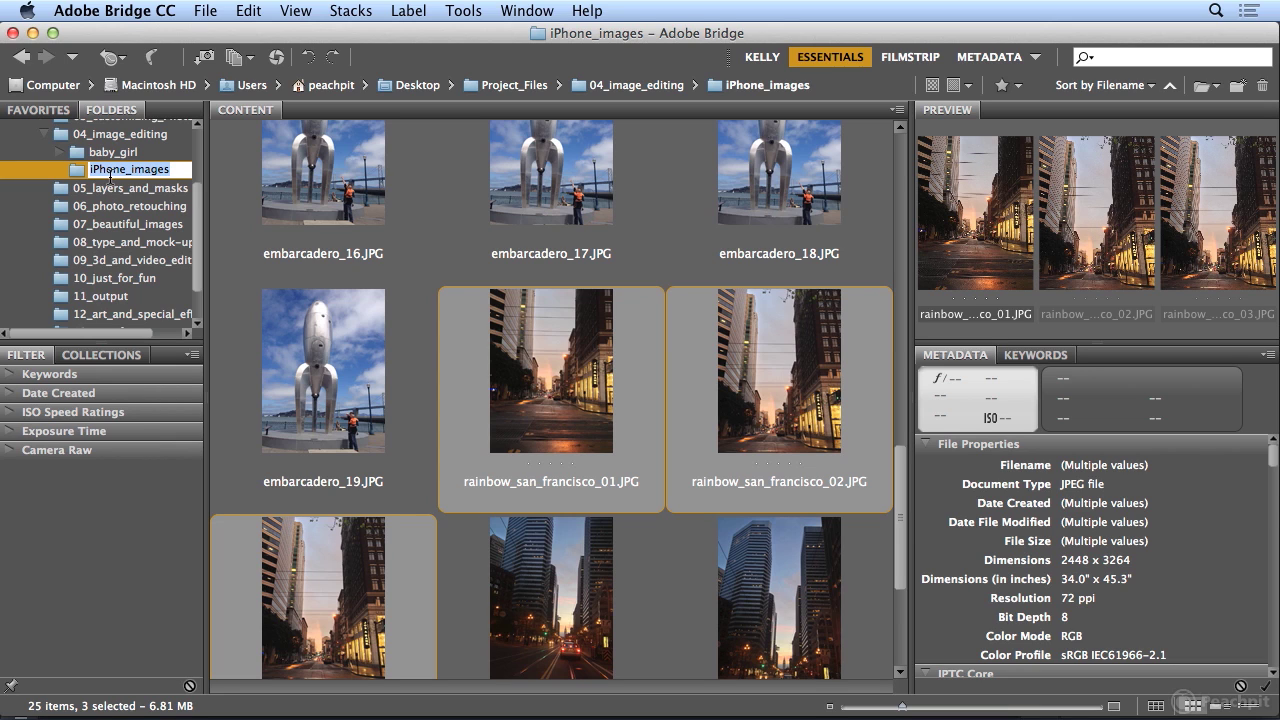
type("emb")
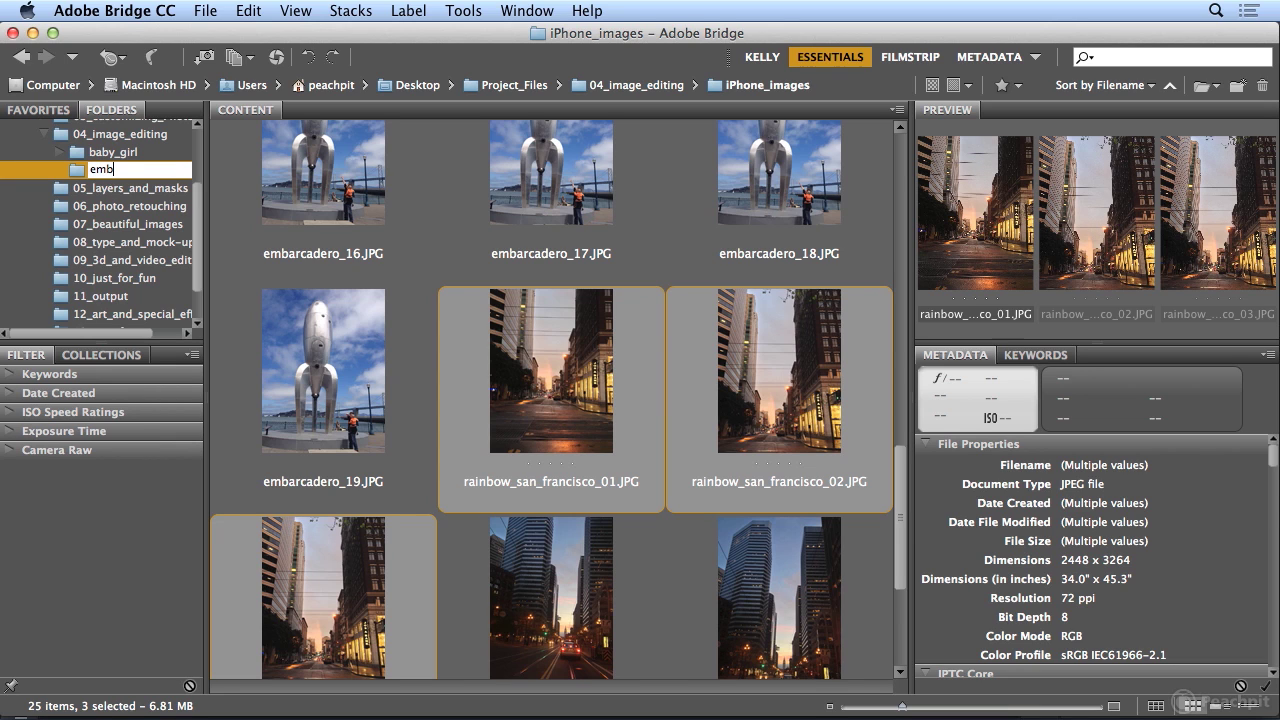
type("arcadero")
key("Return")
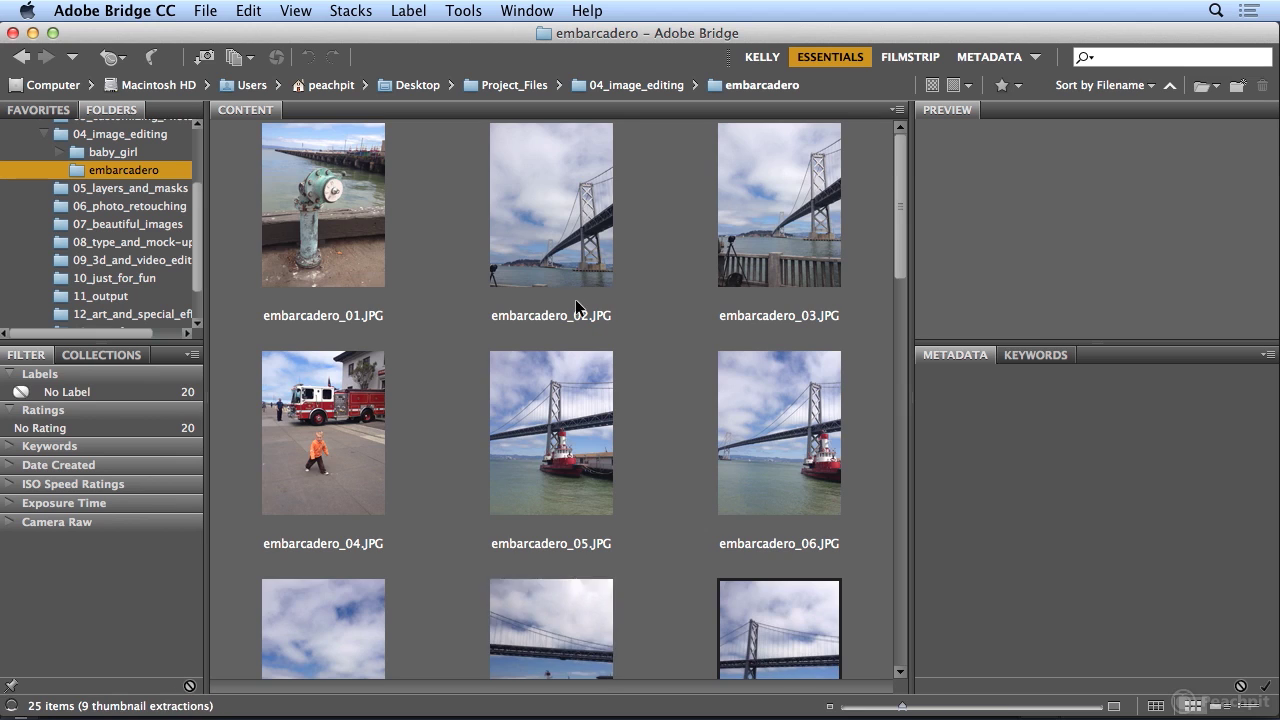
scroll(576, 306, "down", 10)
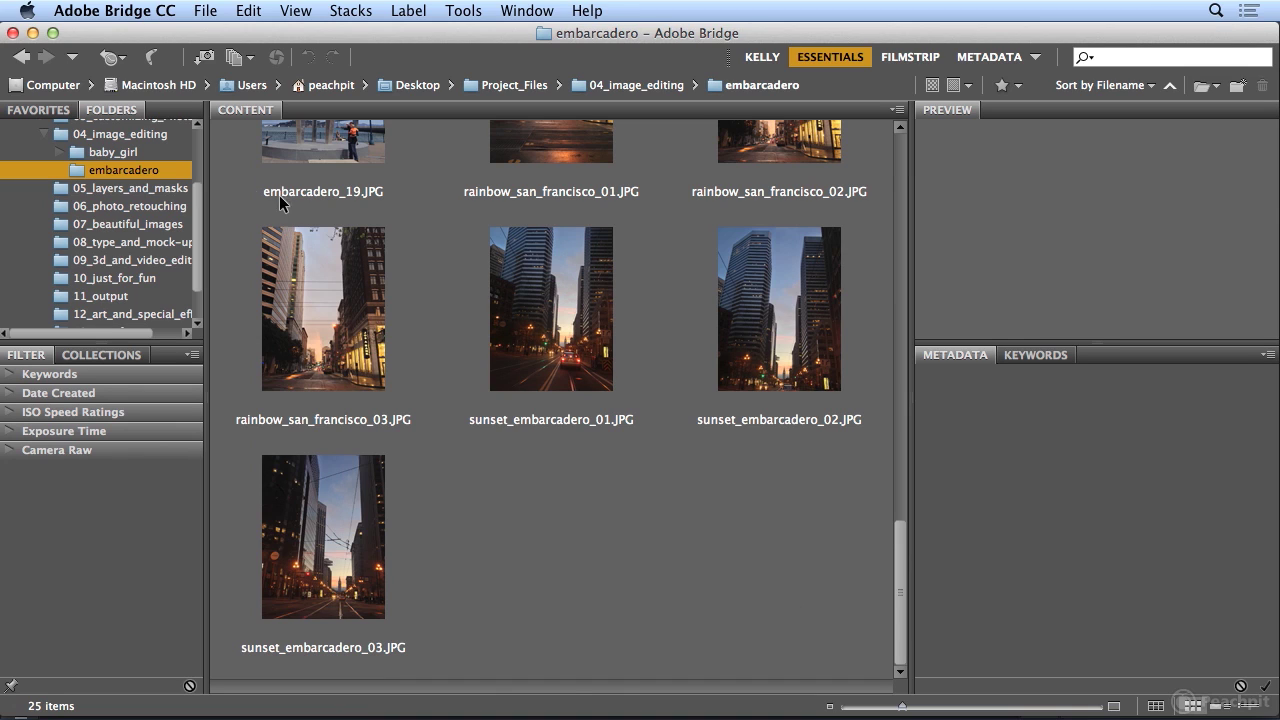
Add a new folder named rainbow to 04_image_editing via File > New Folder
left_click(110, 134)
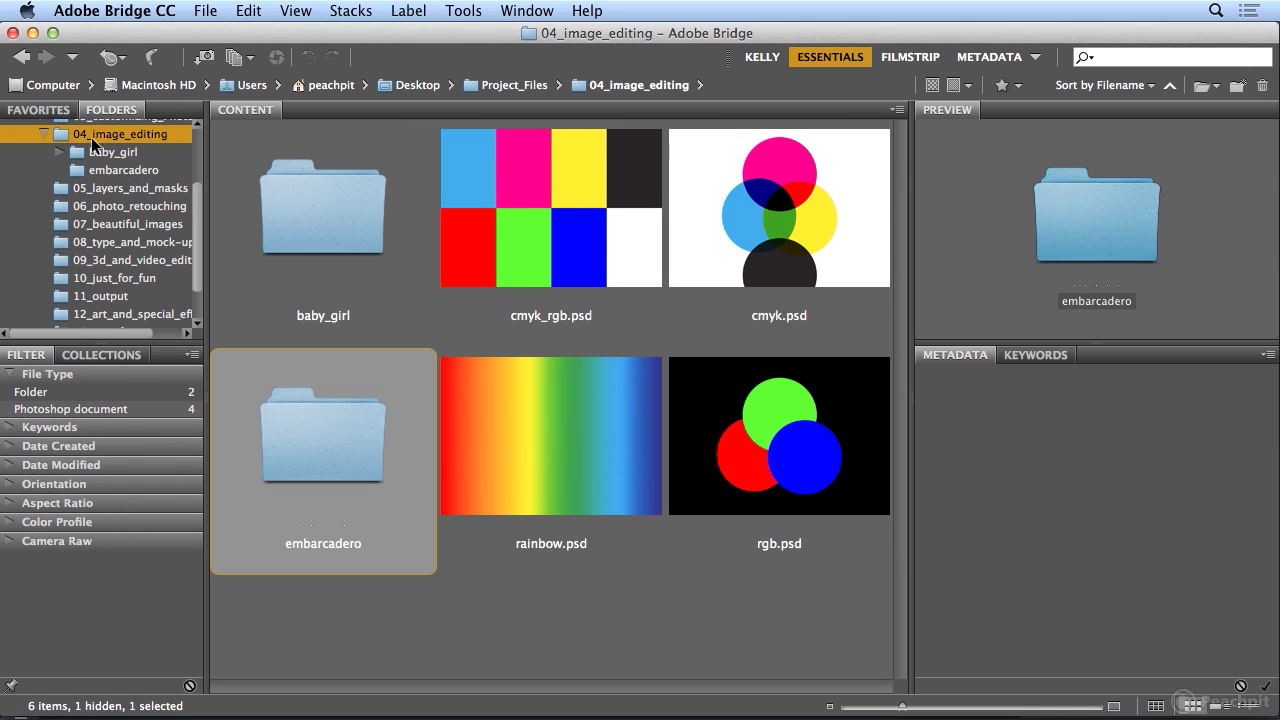
left_click(210, 12)
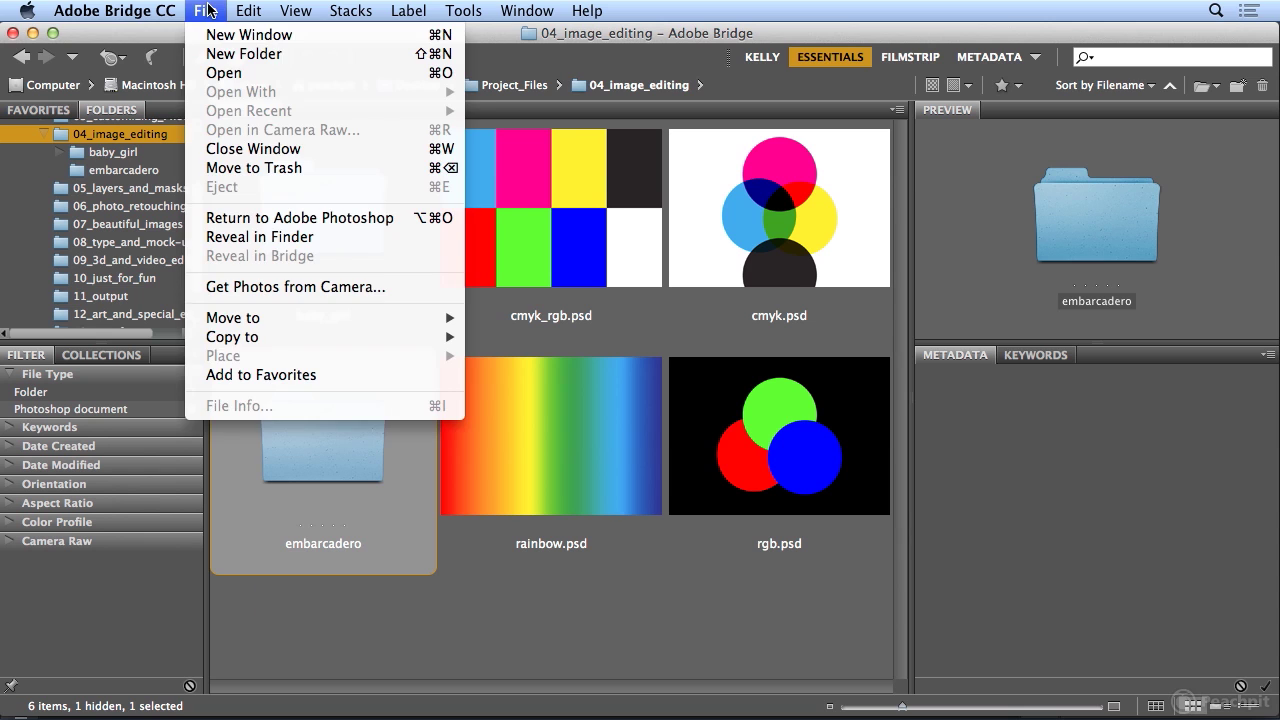
left_click(213, 55)
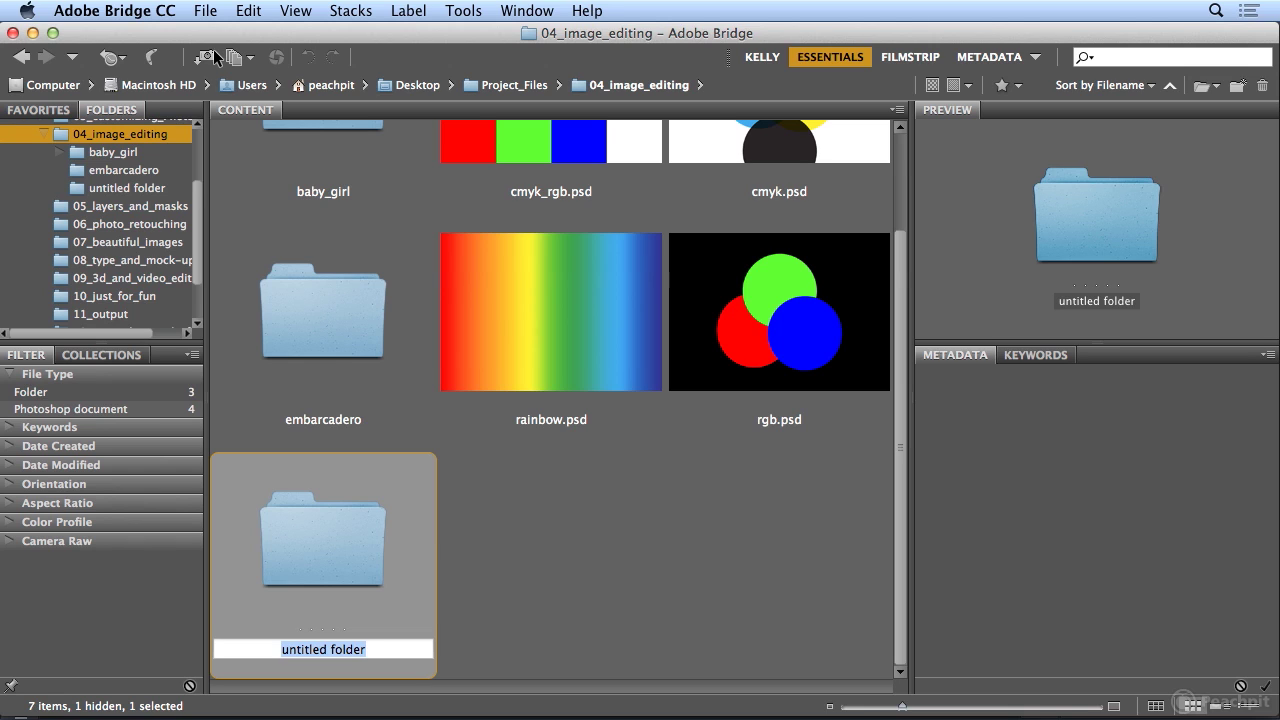
type("rainb")
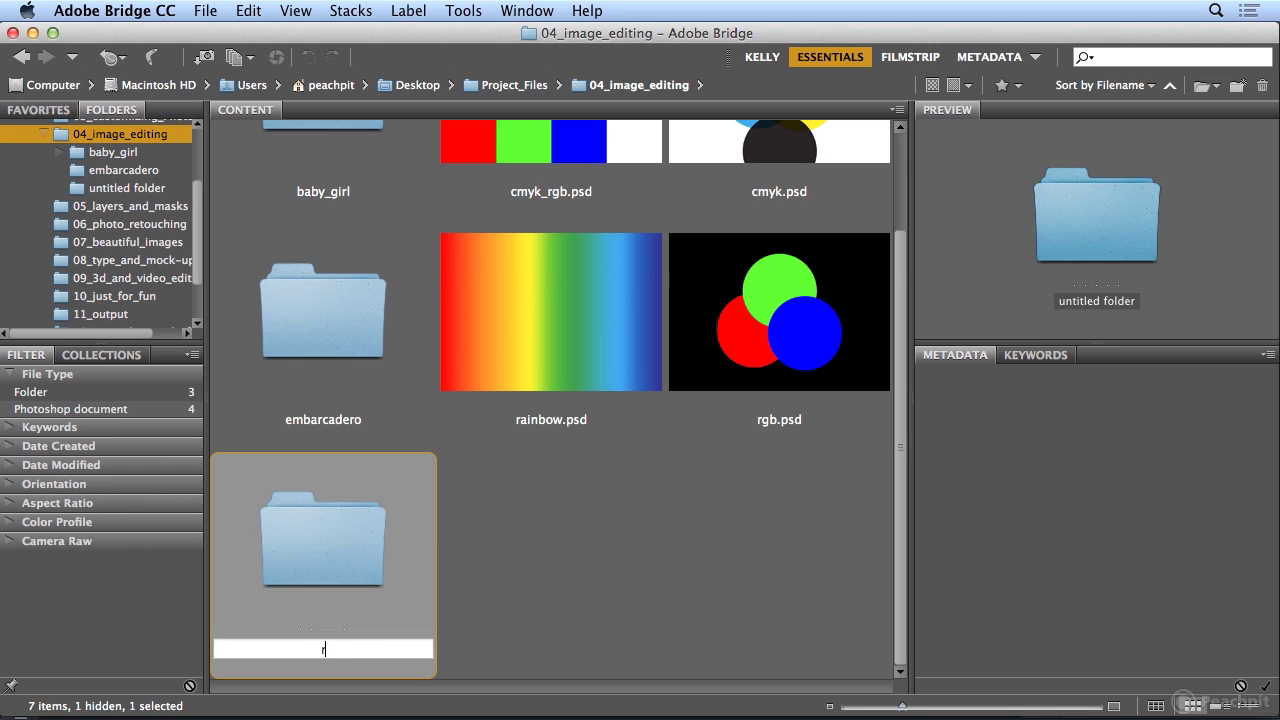
type("ow")
key("Return")
In embarcadero, select rainbow_san_francisco_01 through _03 and drag them onto the rainbow folder
left_click(124, 172)
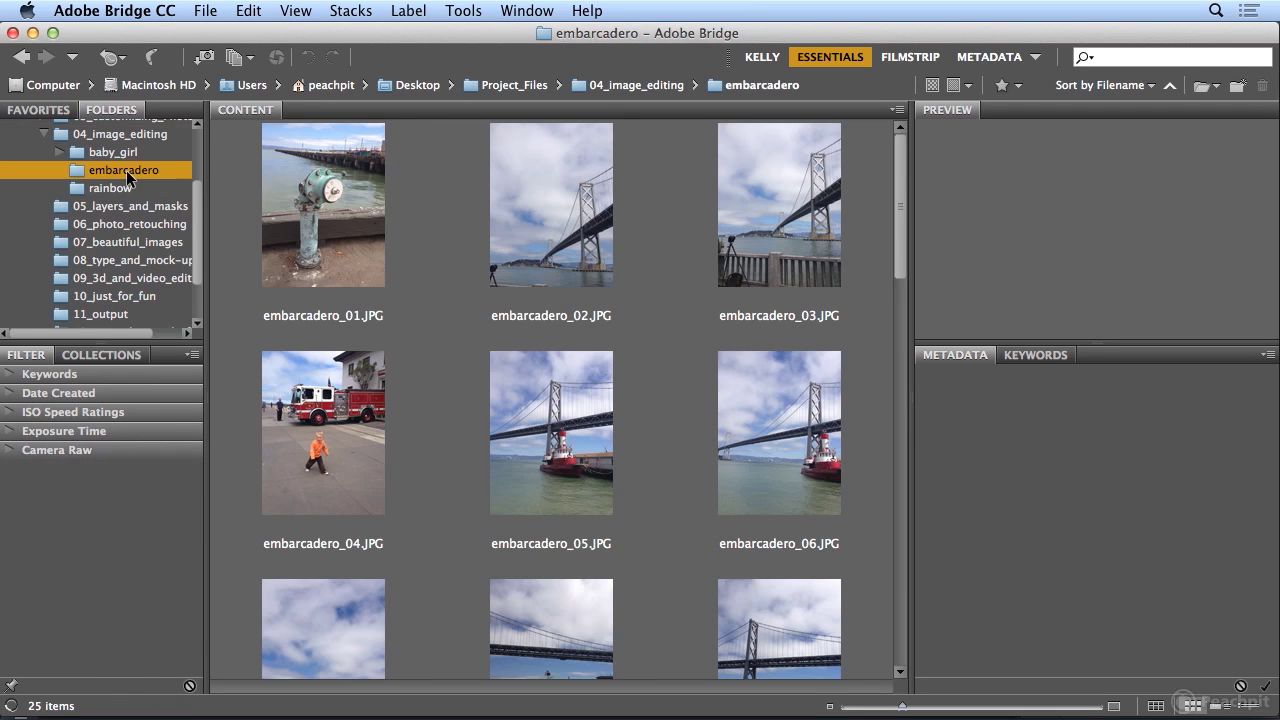
left_click(522, 391)
key("r")
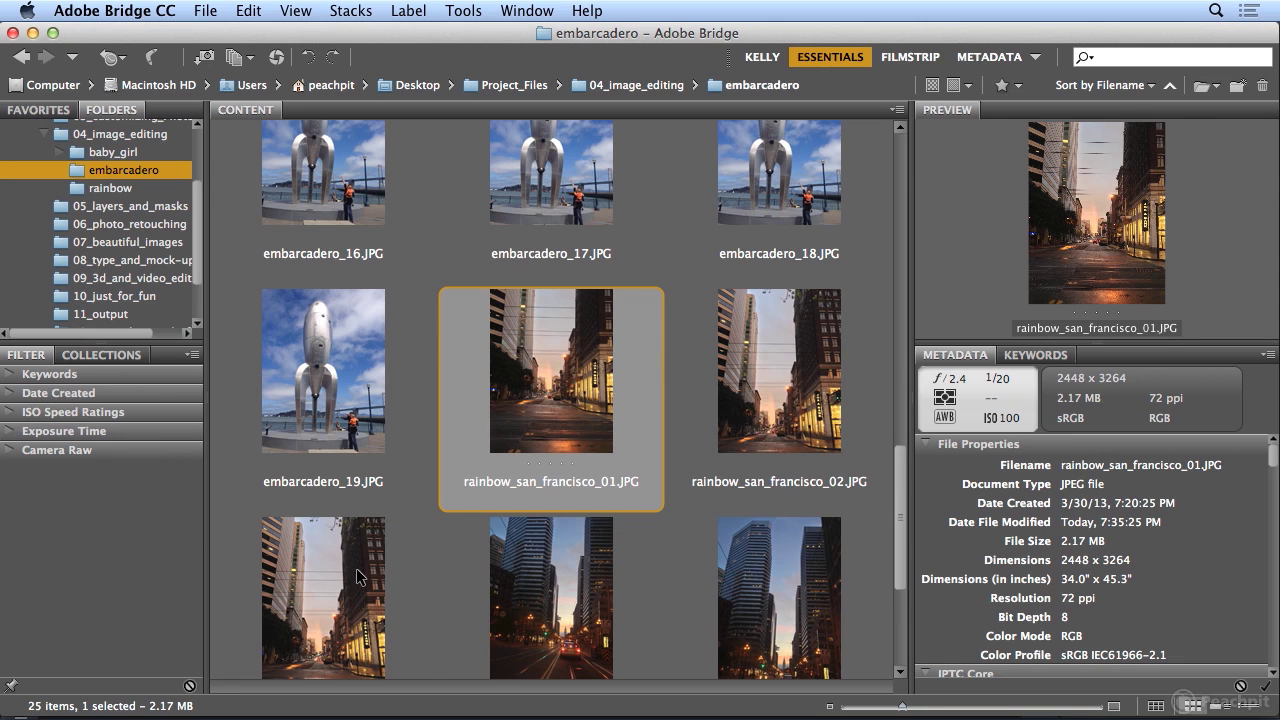
key("shift+Right")
key("shift+Right")
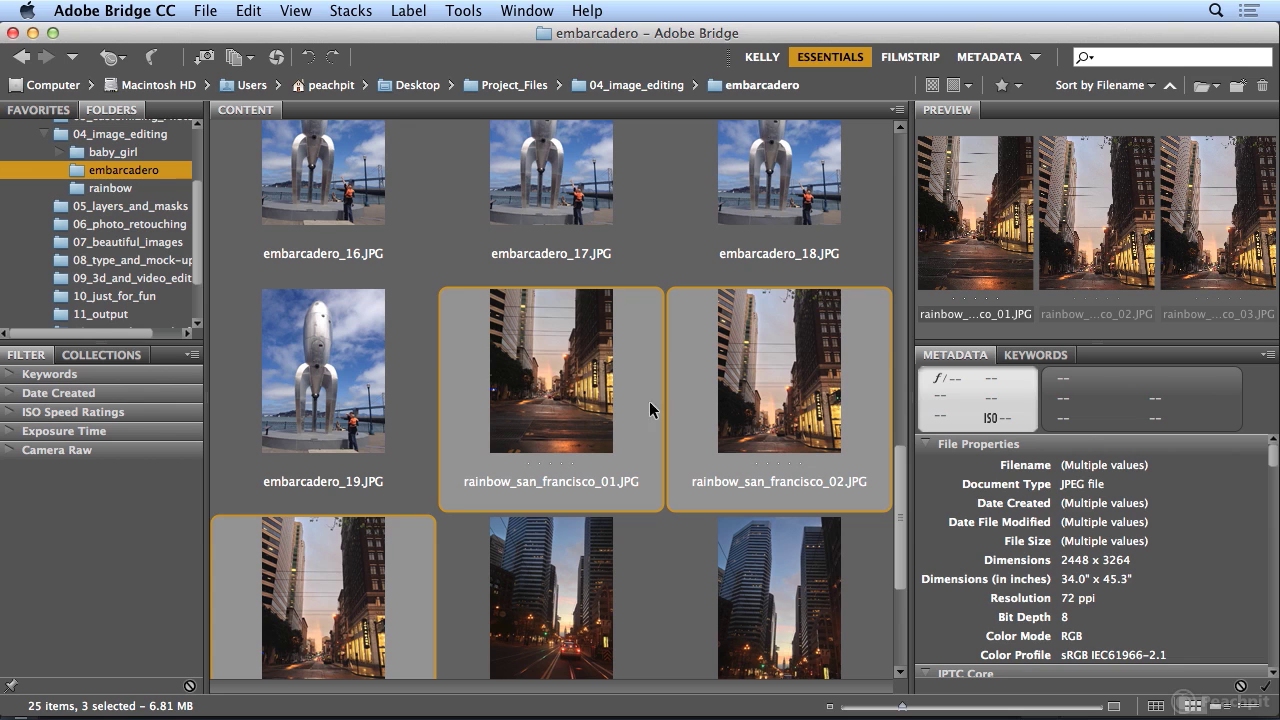
left_click_drag(556, 436, 124, 191)
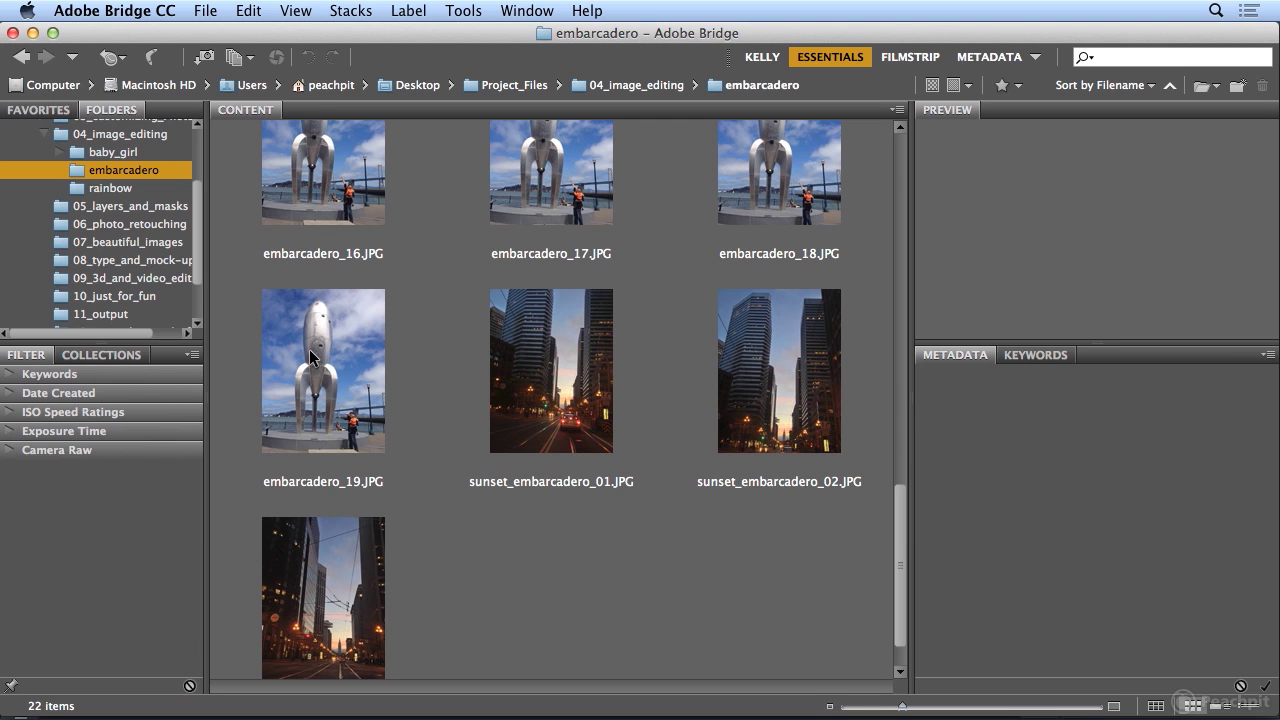
Select the embarcadero_01 hydrant photo and switch to the KELLY workspace
scroll(311, 357, "up", 10)
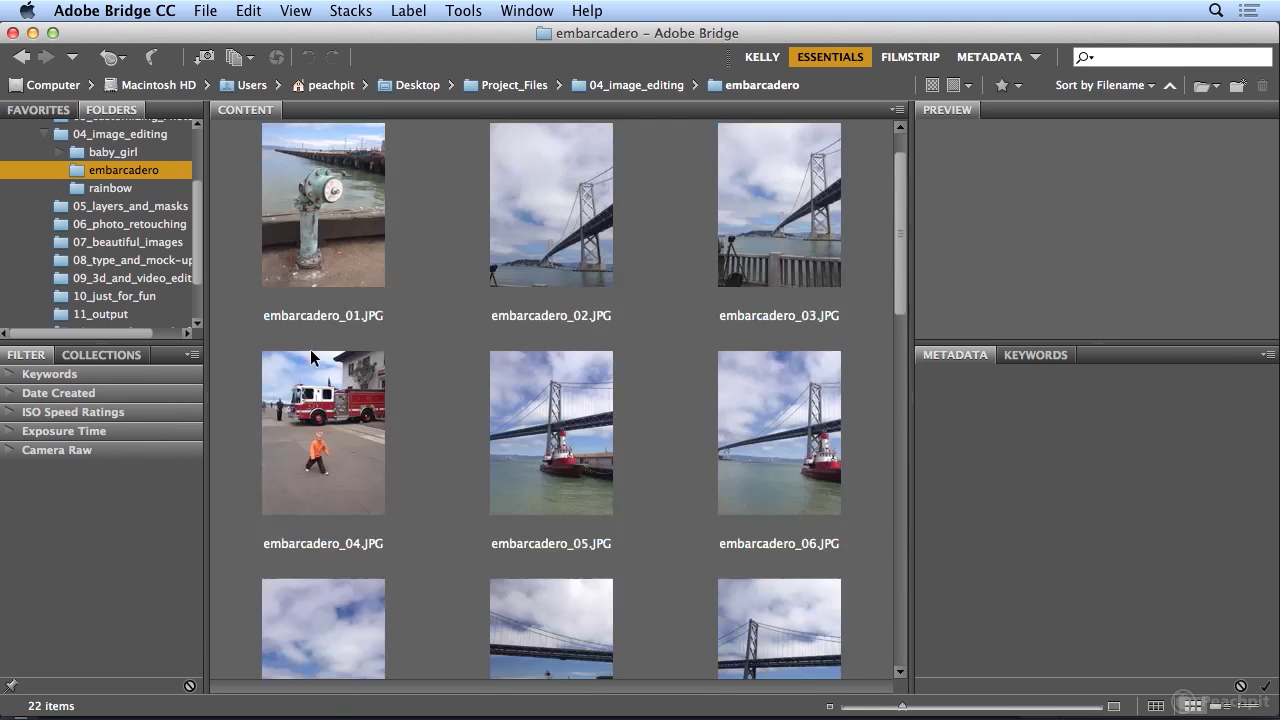
left_click(306, 243)
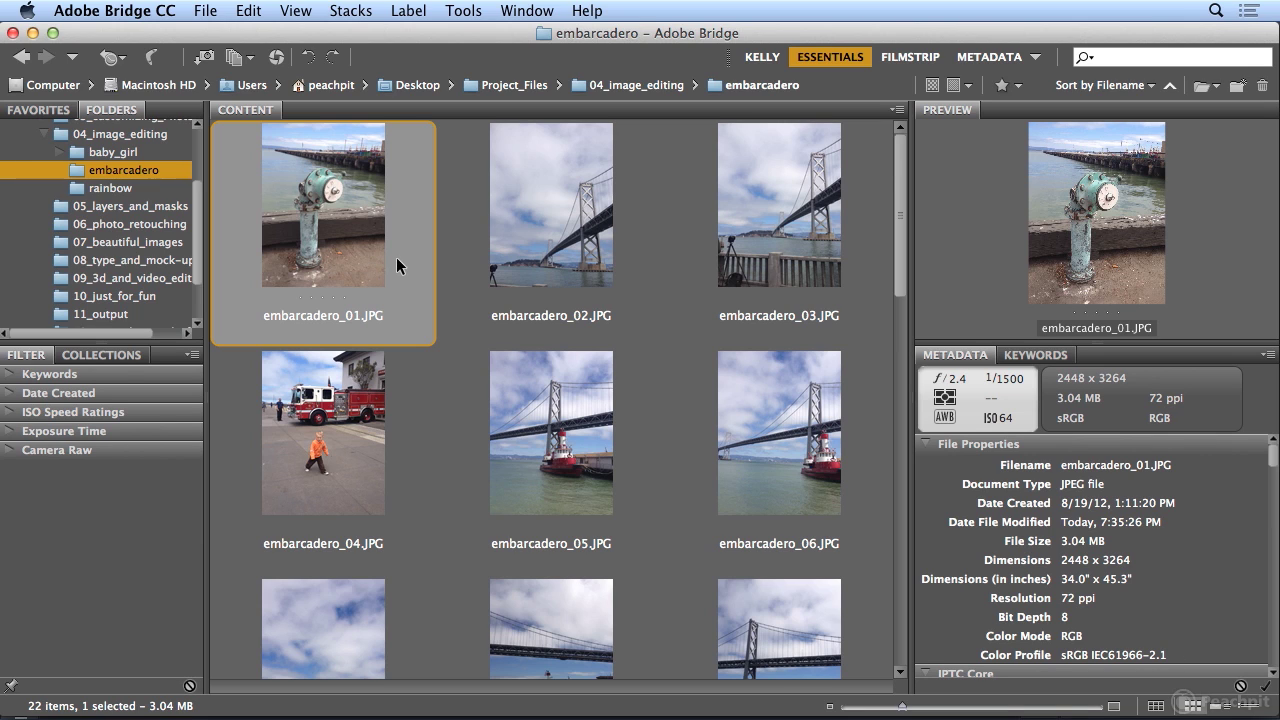
left_click(757, 53)
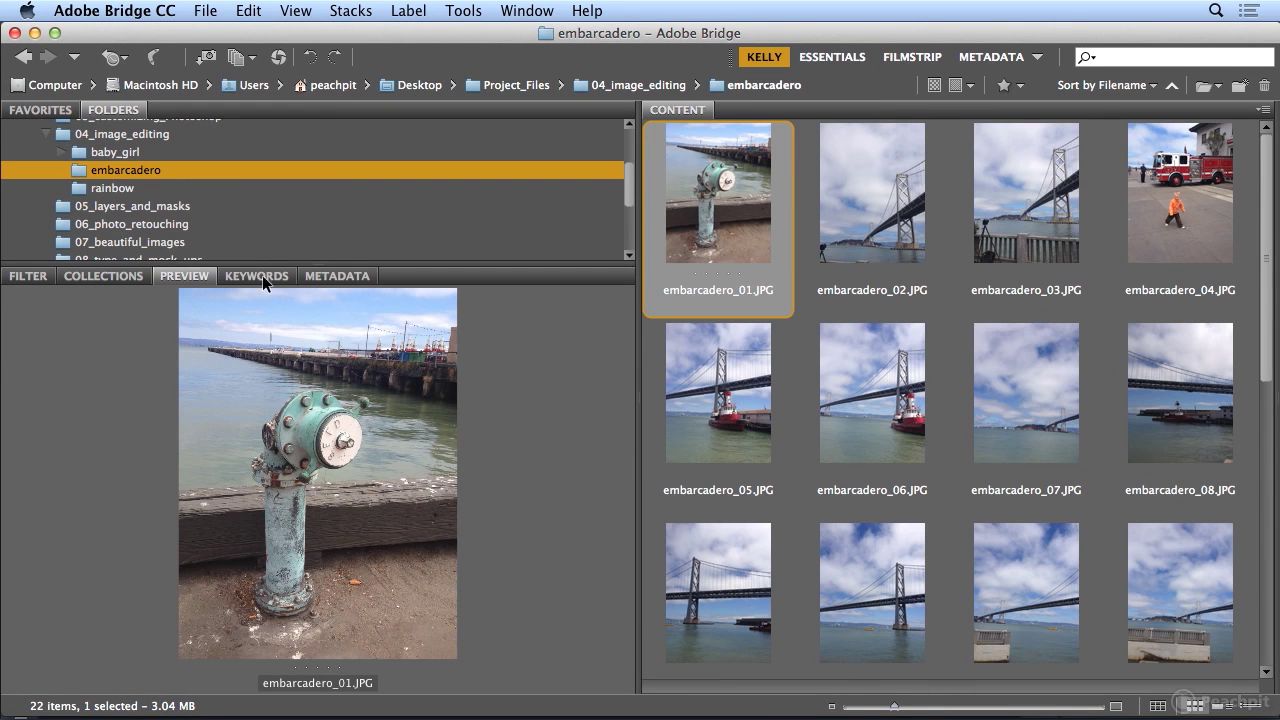
Bring up the Preview panel and collapse the Folders panel for a larger hydrant preview
left_click(353, 276)
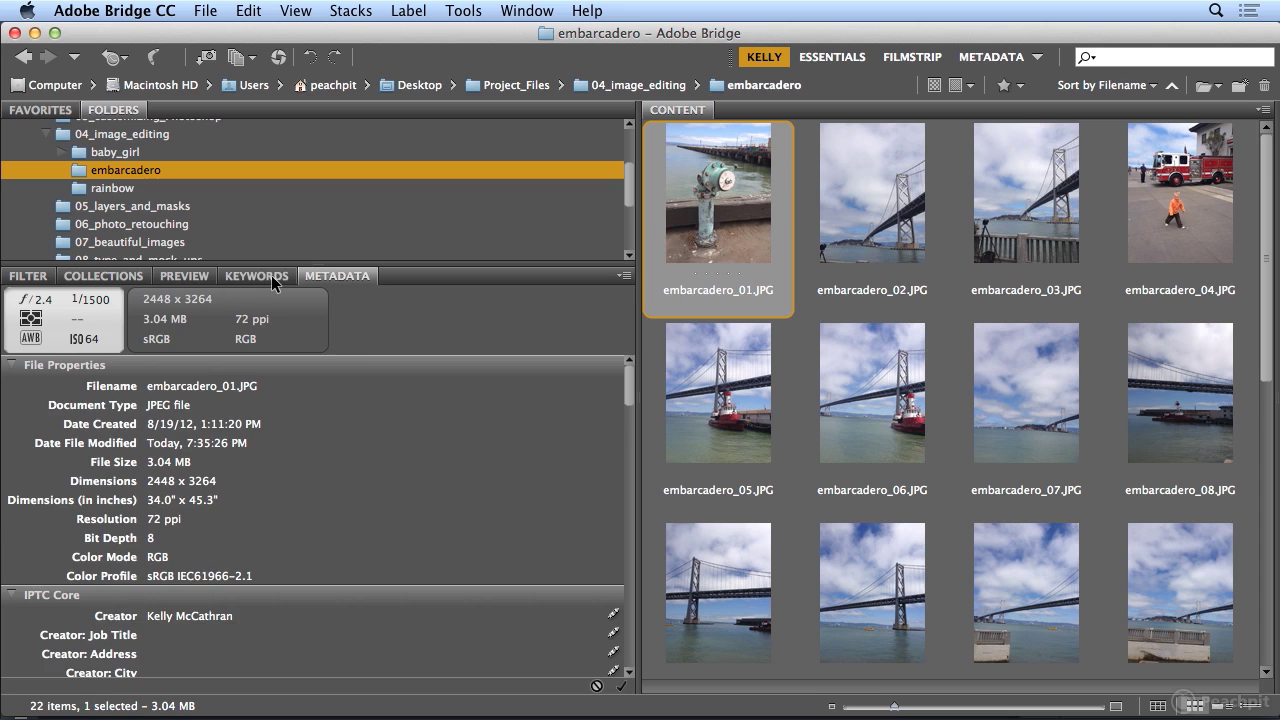
left_click(271, 276)
left_click(180, 276)
left_click(26, 277)
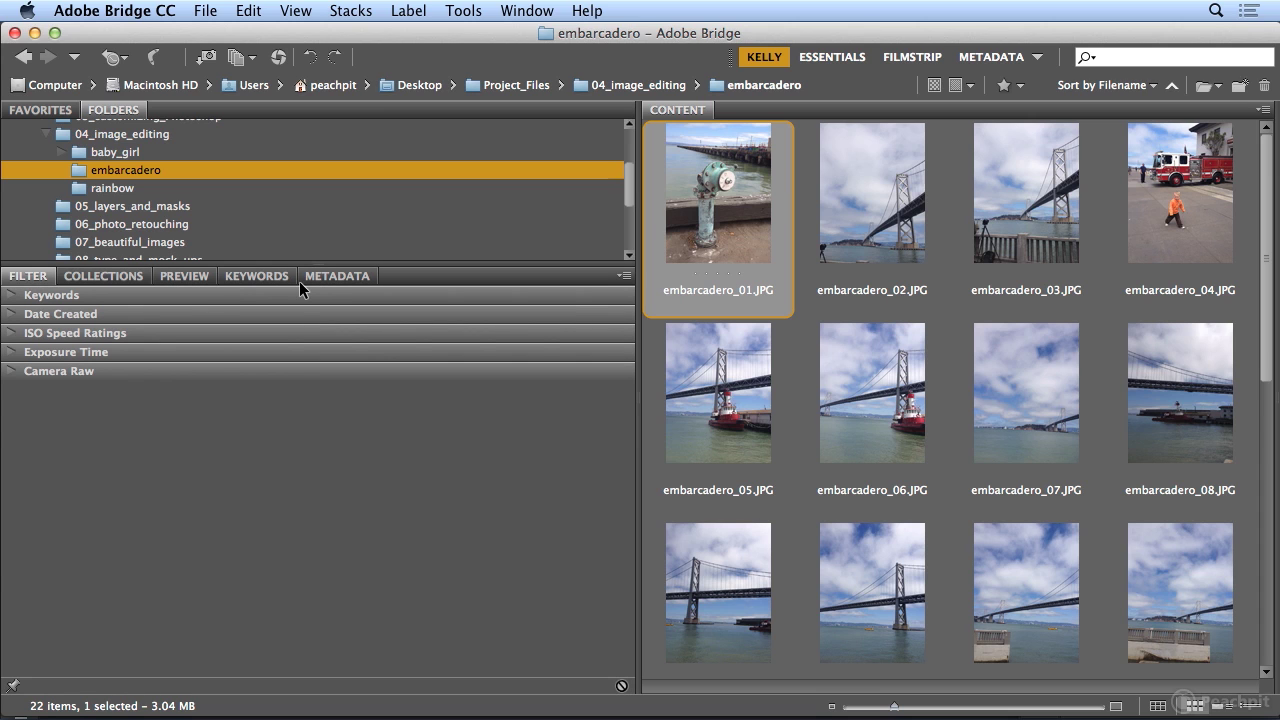
left_click(190, 277)
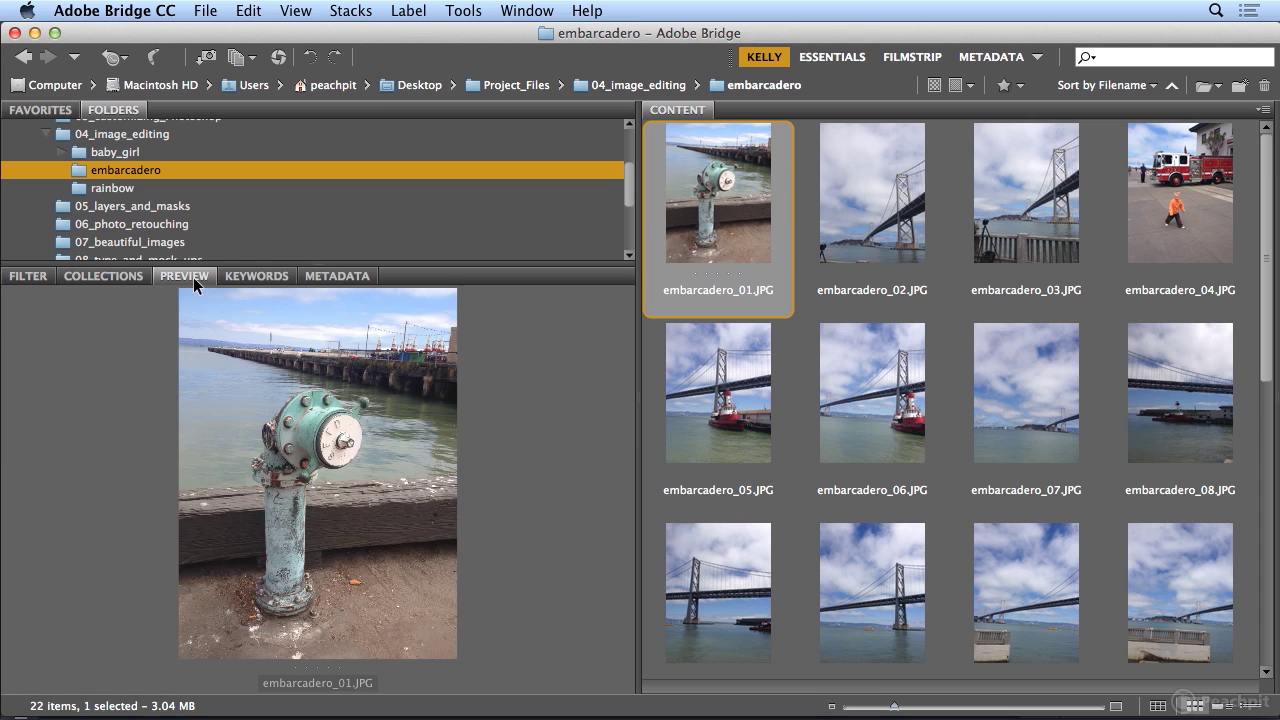
double_click(125, 110)
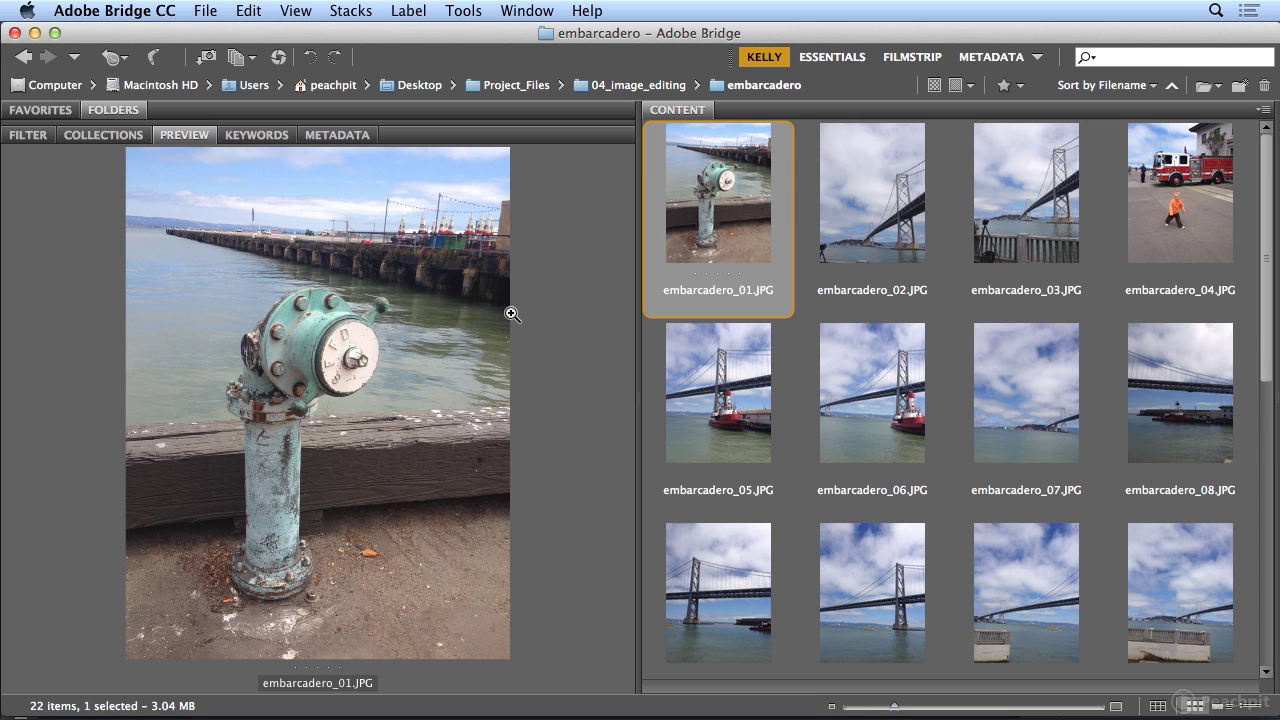
Rename embarcadero_01 to embarcadero_01_hydrant.JPG
left_click(731, 290)
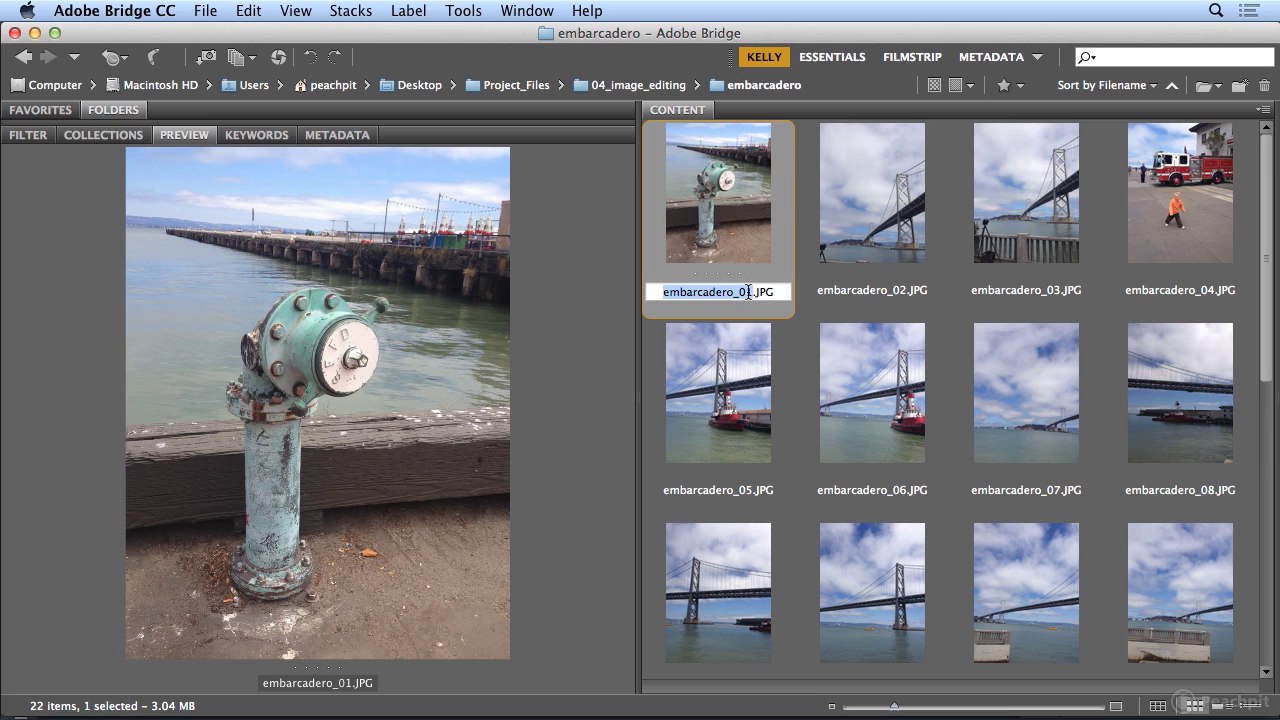
left_click(753, 291)
type("_")
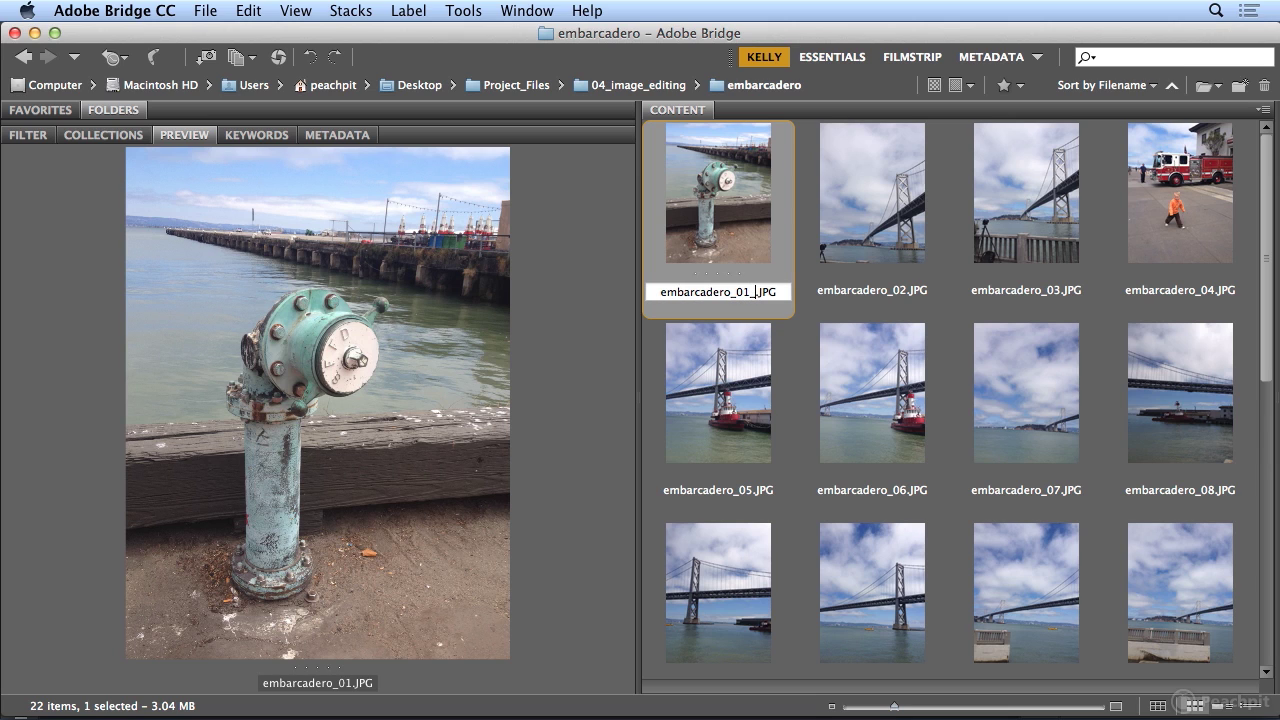
type("hydrant")
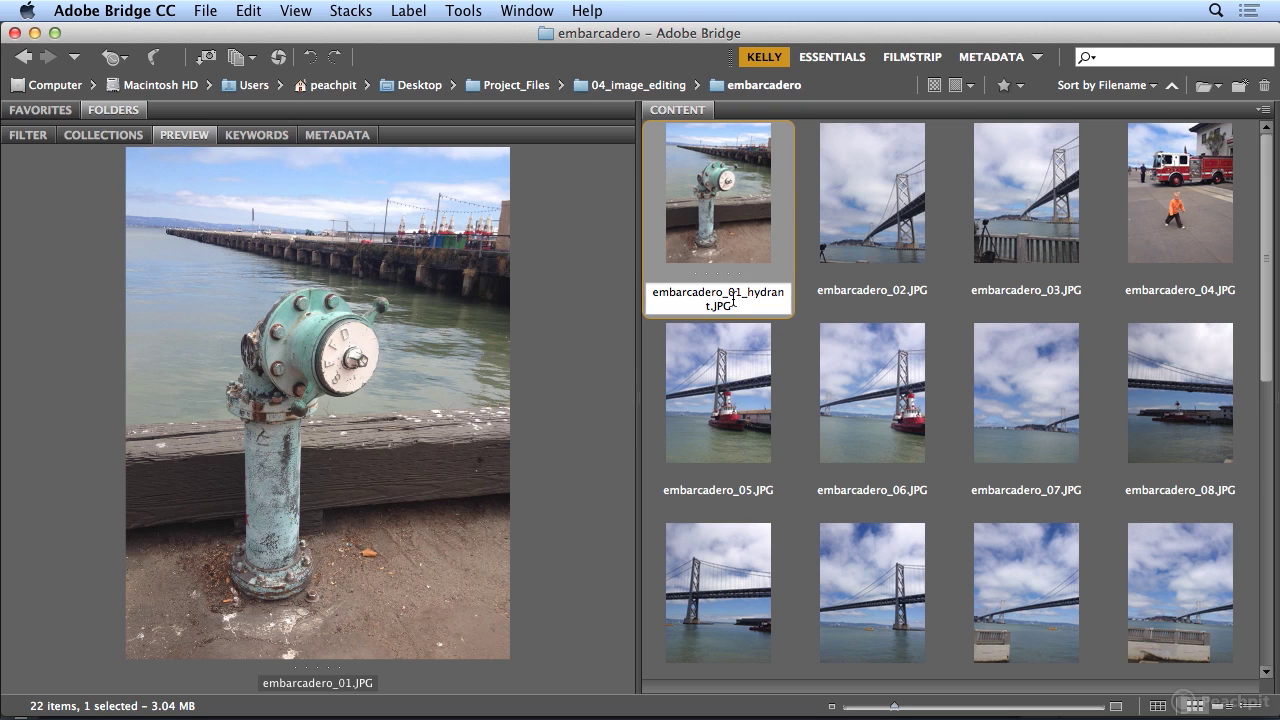
left_click(1177, 289)
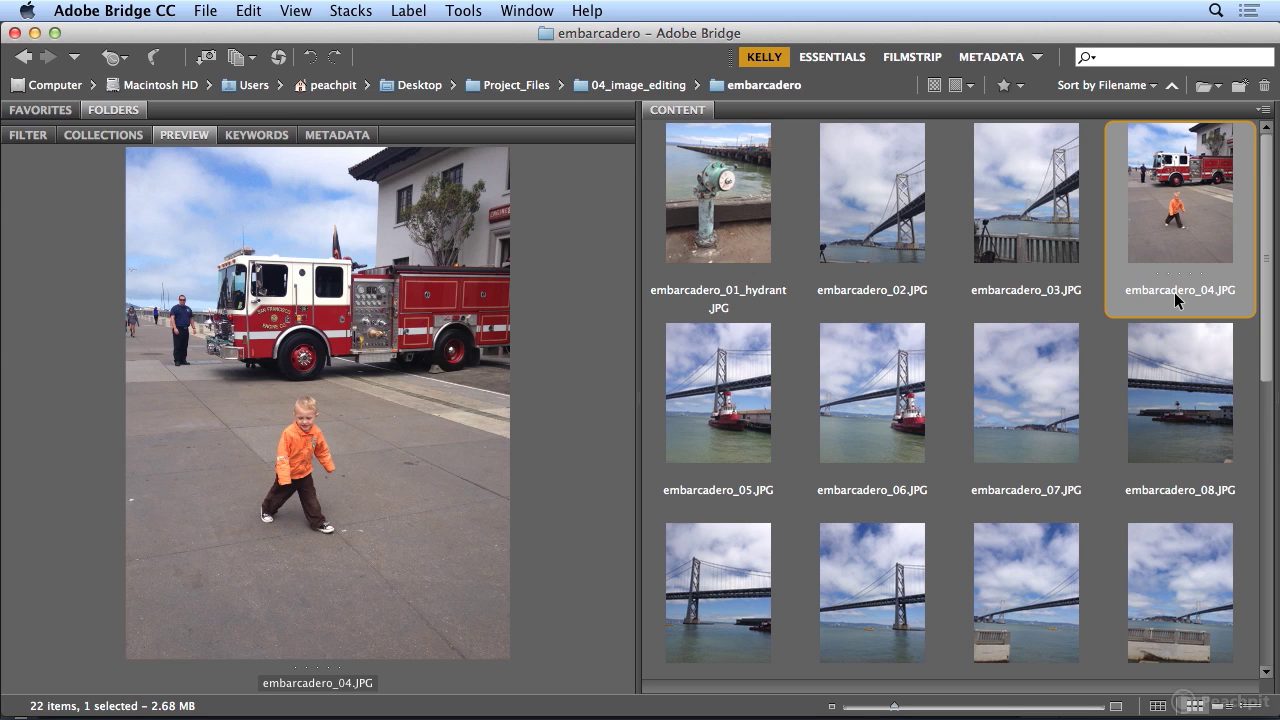
Rename the fire truck photo to embarcadero_04_fire_truck.JPG
left_click(1217, 289)
left_click(1216, 291)
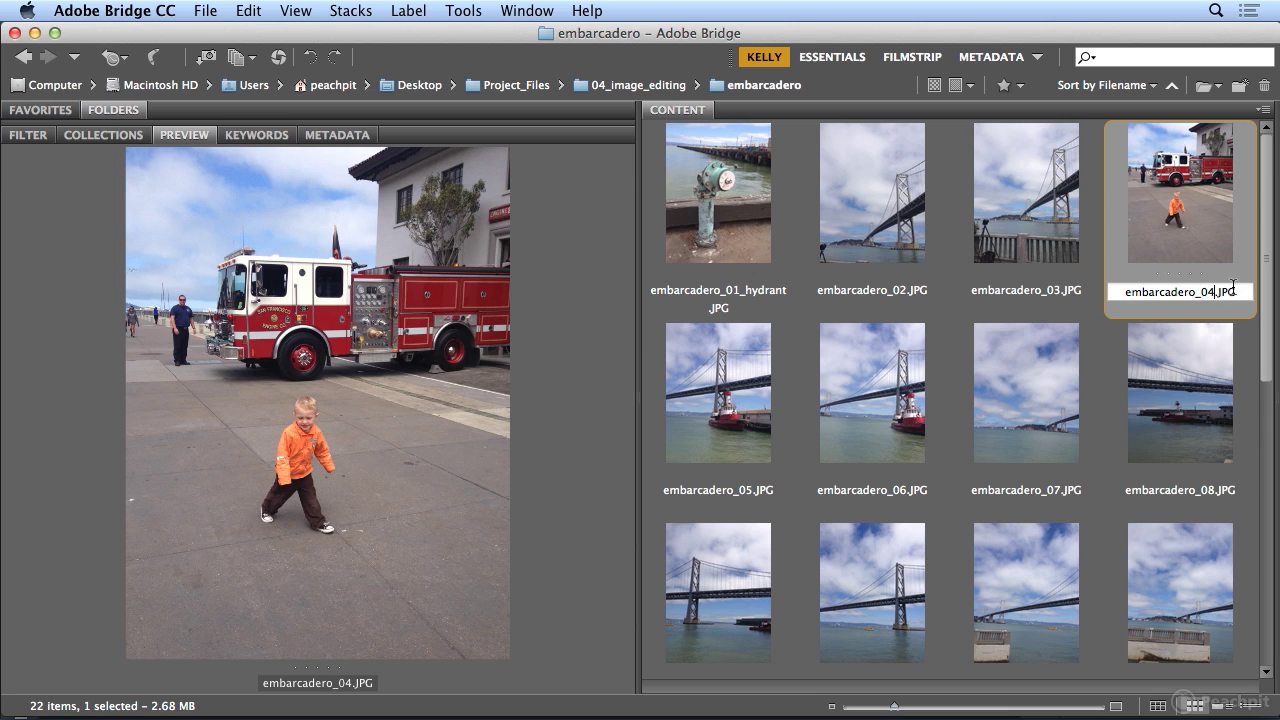
type("_firetruck")
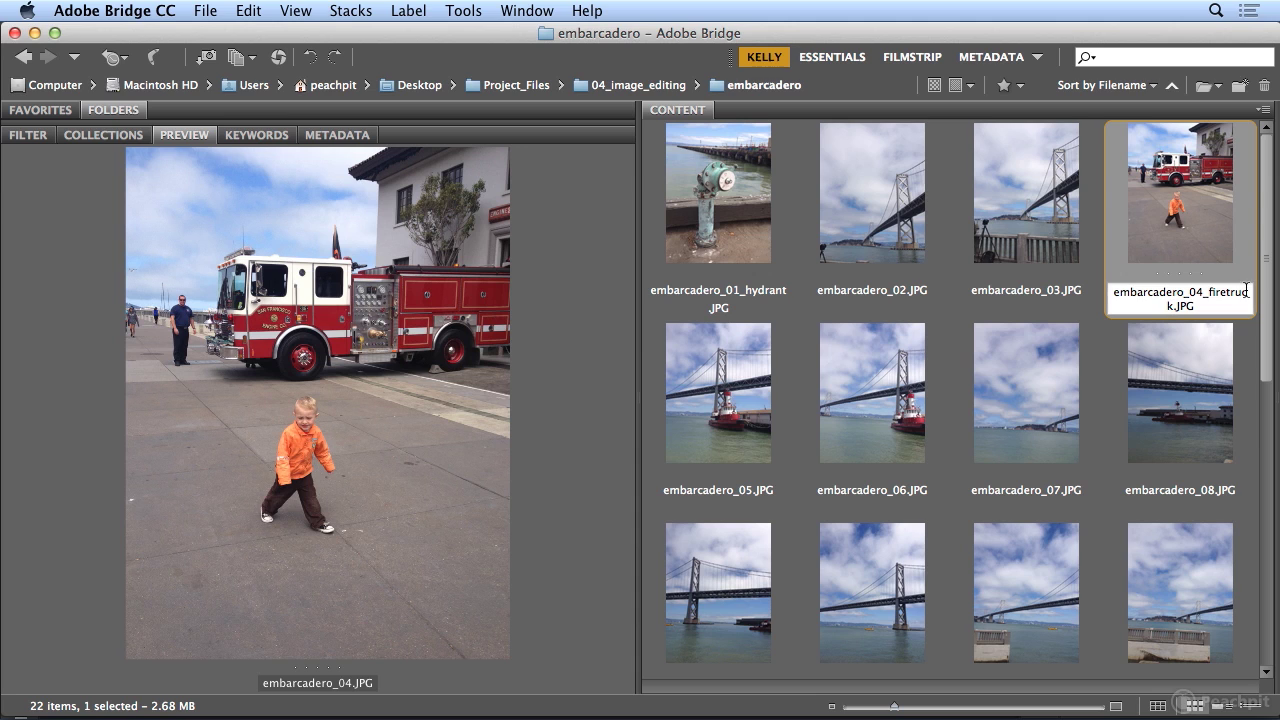
left_click(1228, 292)
type("_")
key("Return")
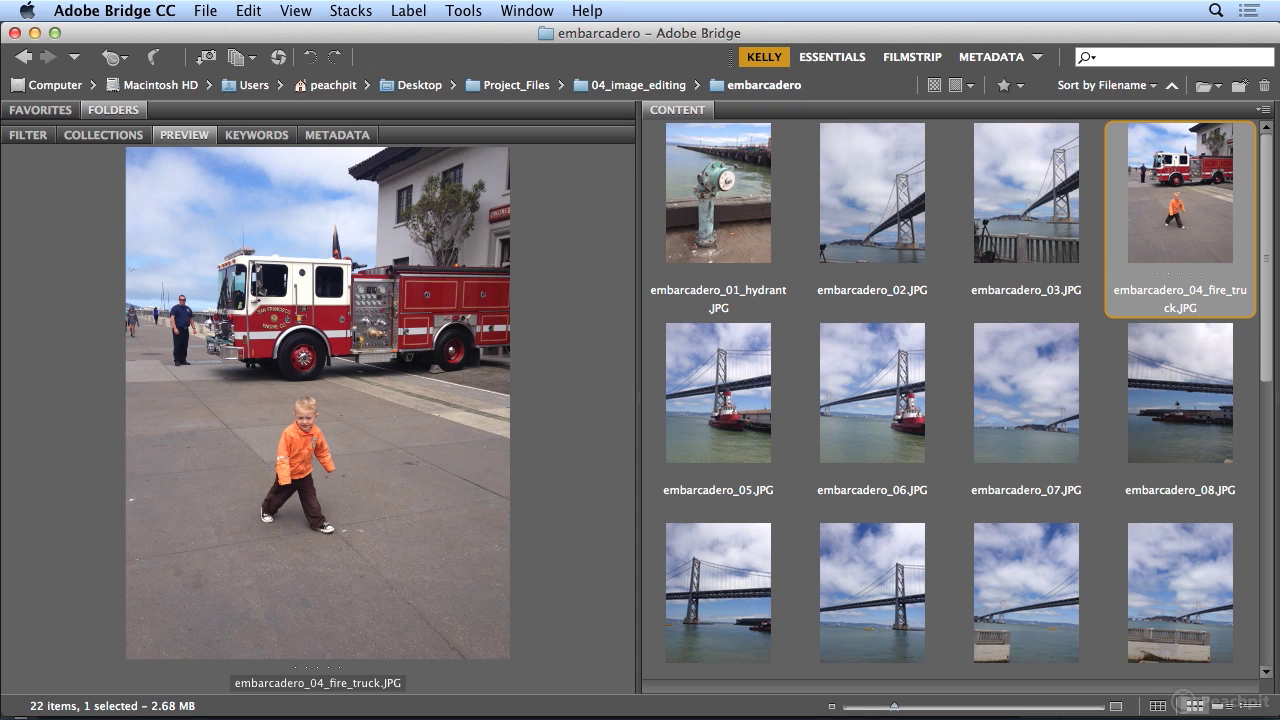
Restore the folder tree, check the rainbow folder, then return to embarcadero and select the hydrant photo
left_click(128, 112)
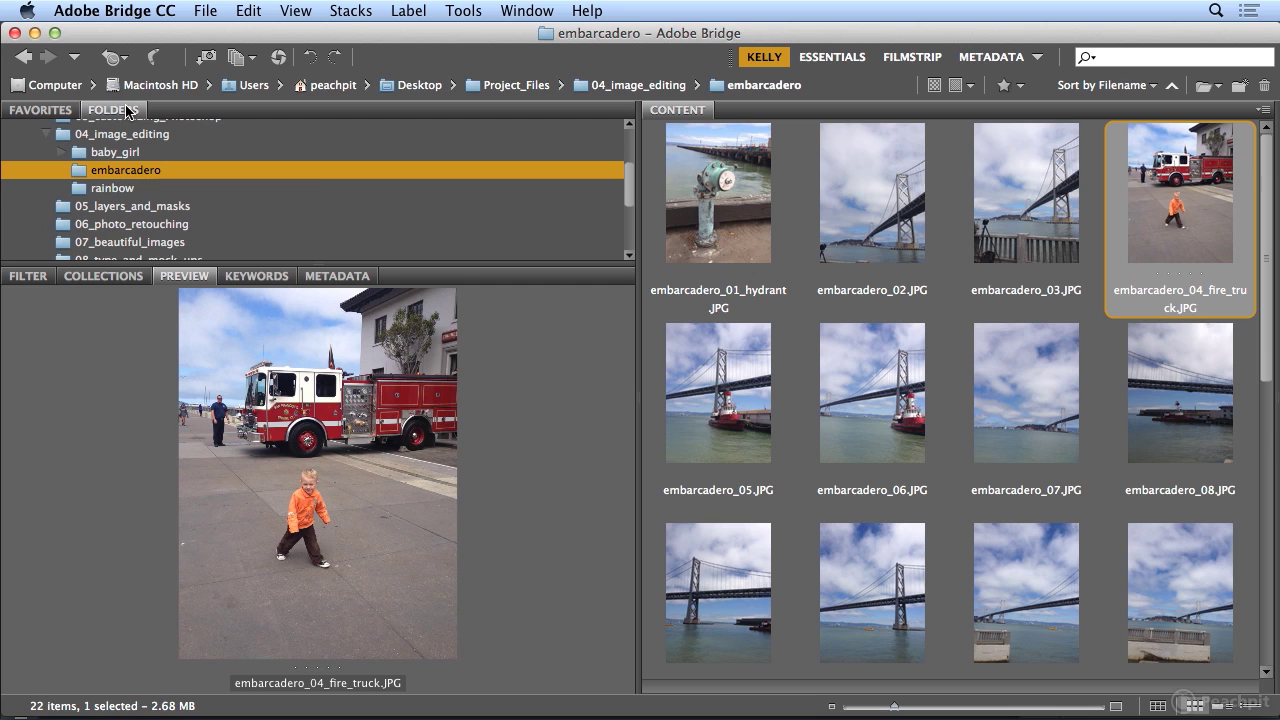
left_click(120, 189)
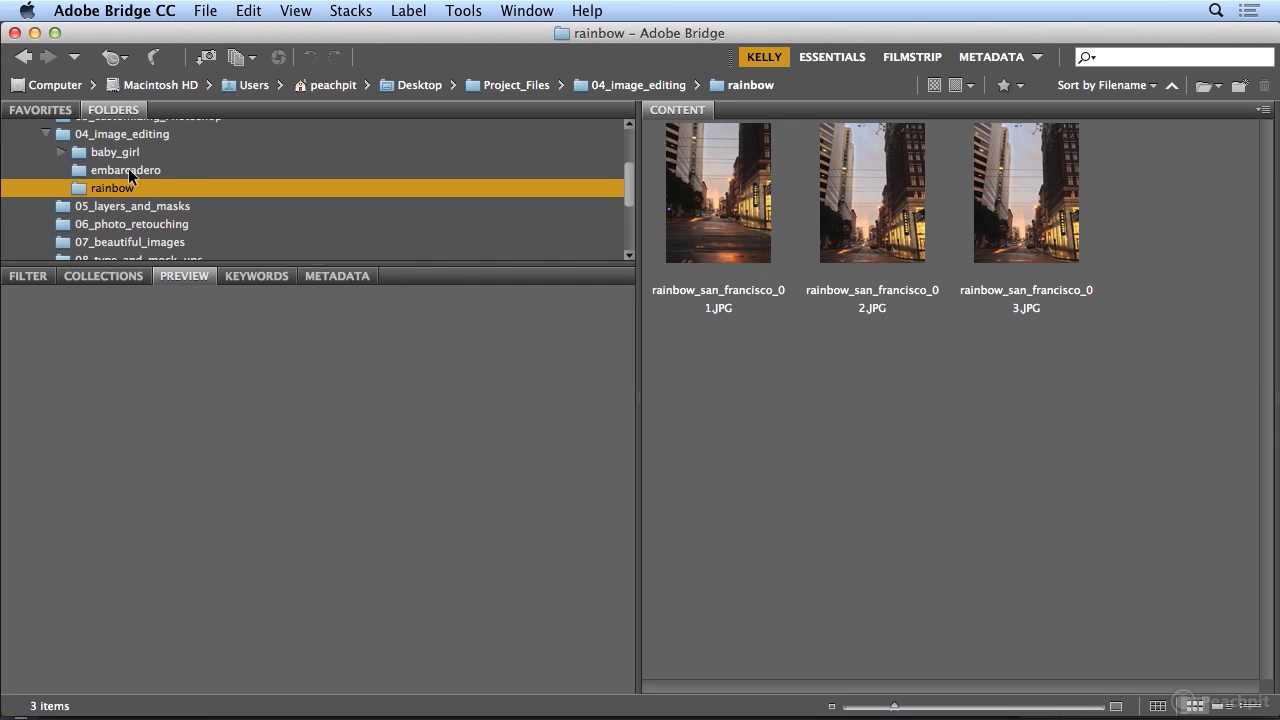
left_click(130, 172)
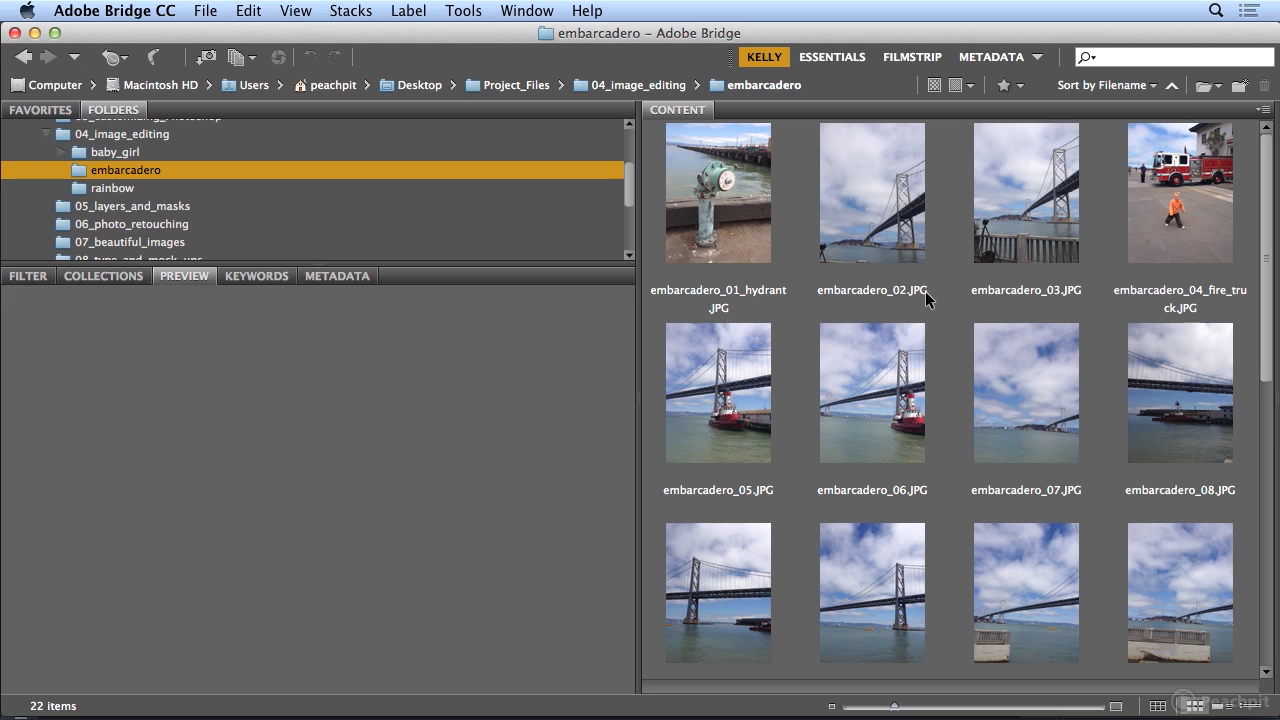
left_click(716, 228)
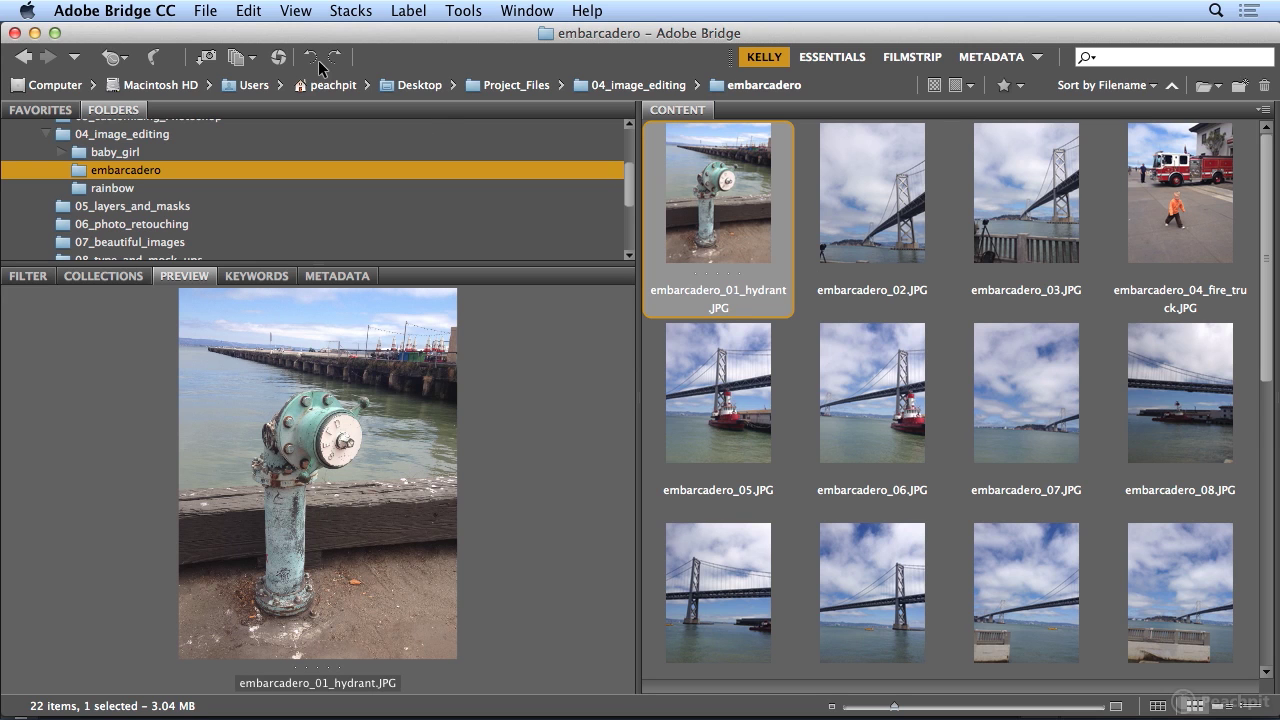
Select all 22 embarcadero photos with Edit > Select All, then go to the View menu for a slideshow
left_click(256, 8)
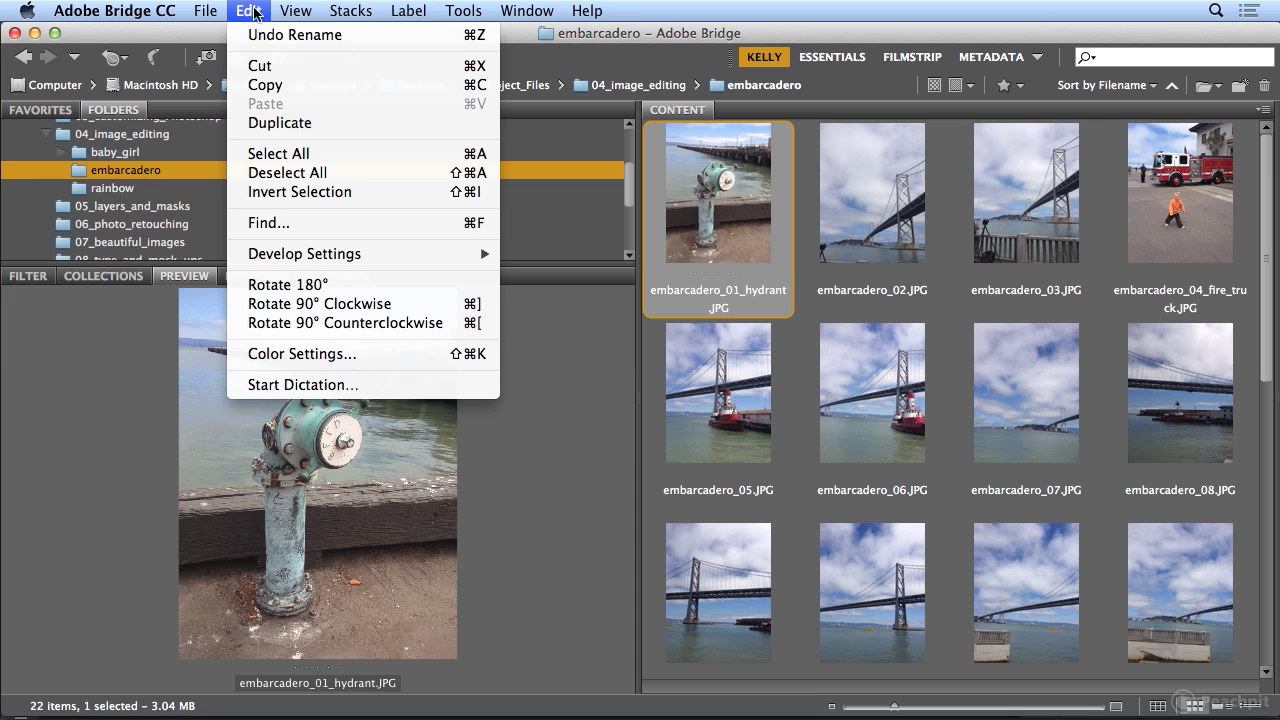
left_click(279, 151)
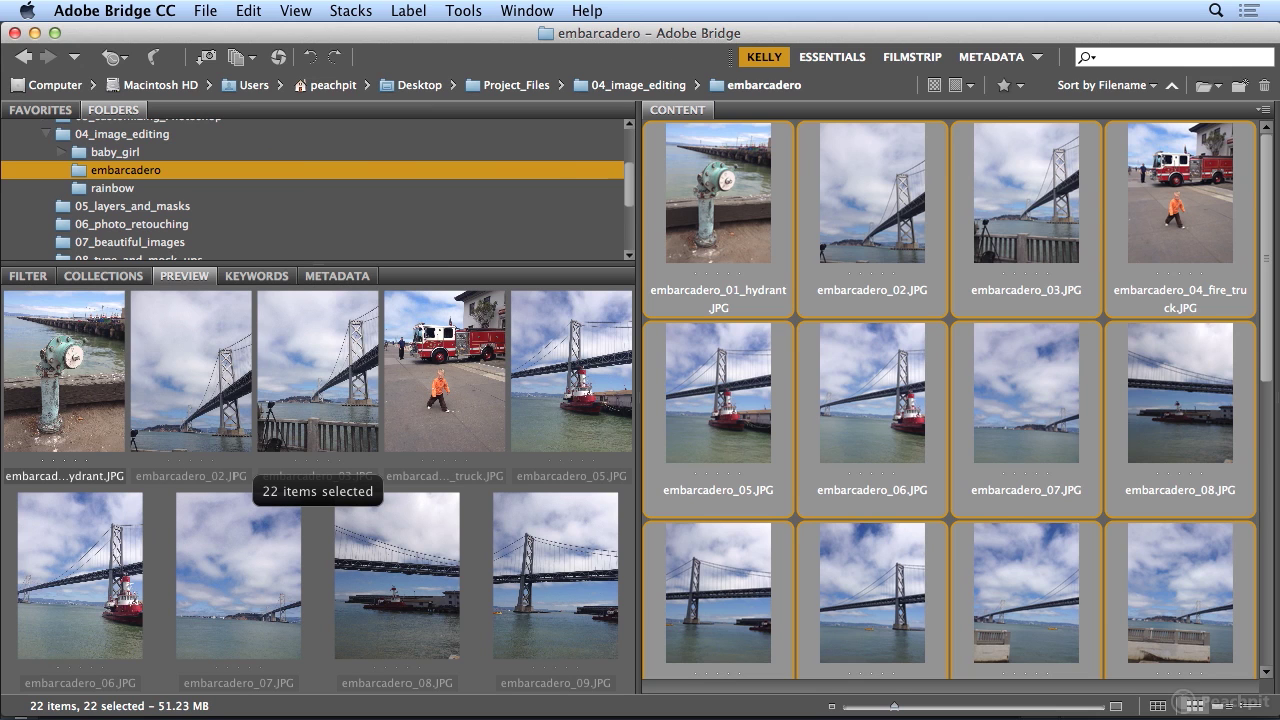
left_click(297, 10)
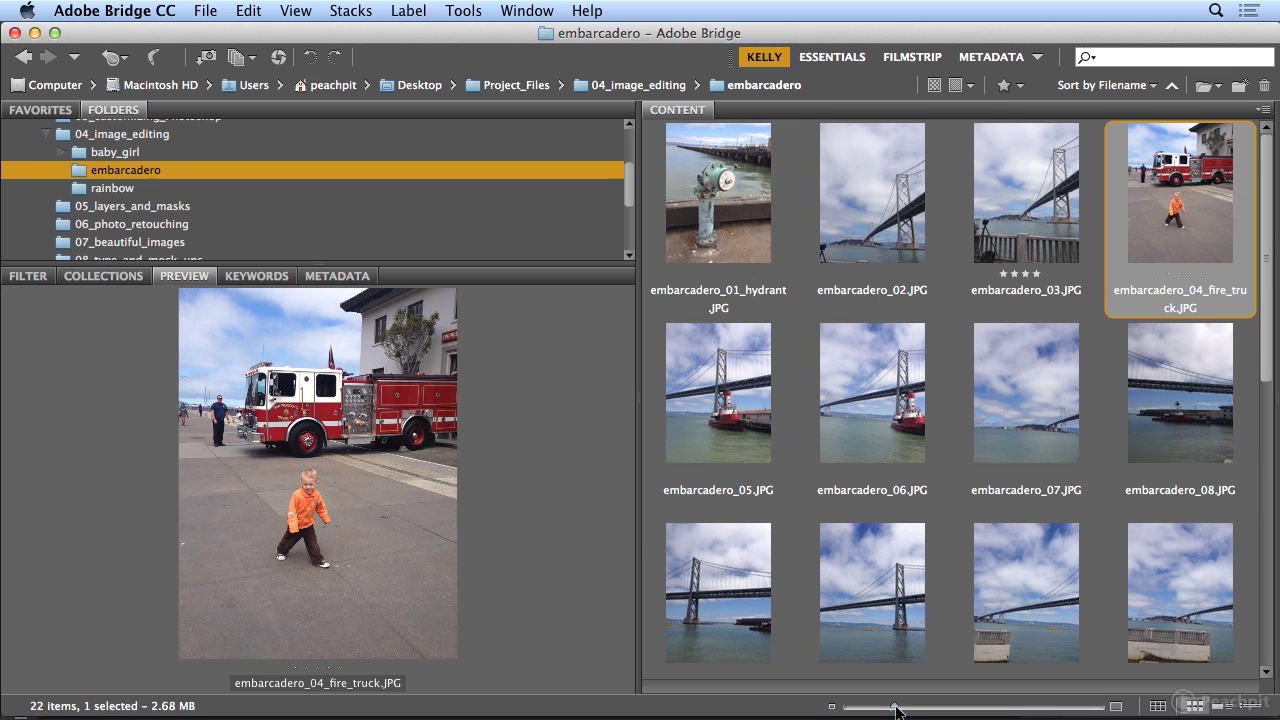
Preview embarcadero_05 with the folder tree collapsed for a larger view
mouse_move(895, 708)
left_mouse_down()
mouse_move(914, 706)
mouse_move(897, 710)
left_mouse_up()
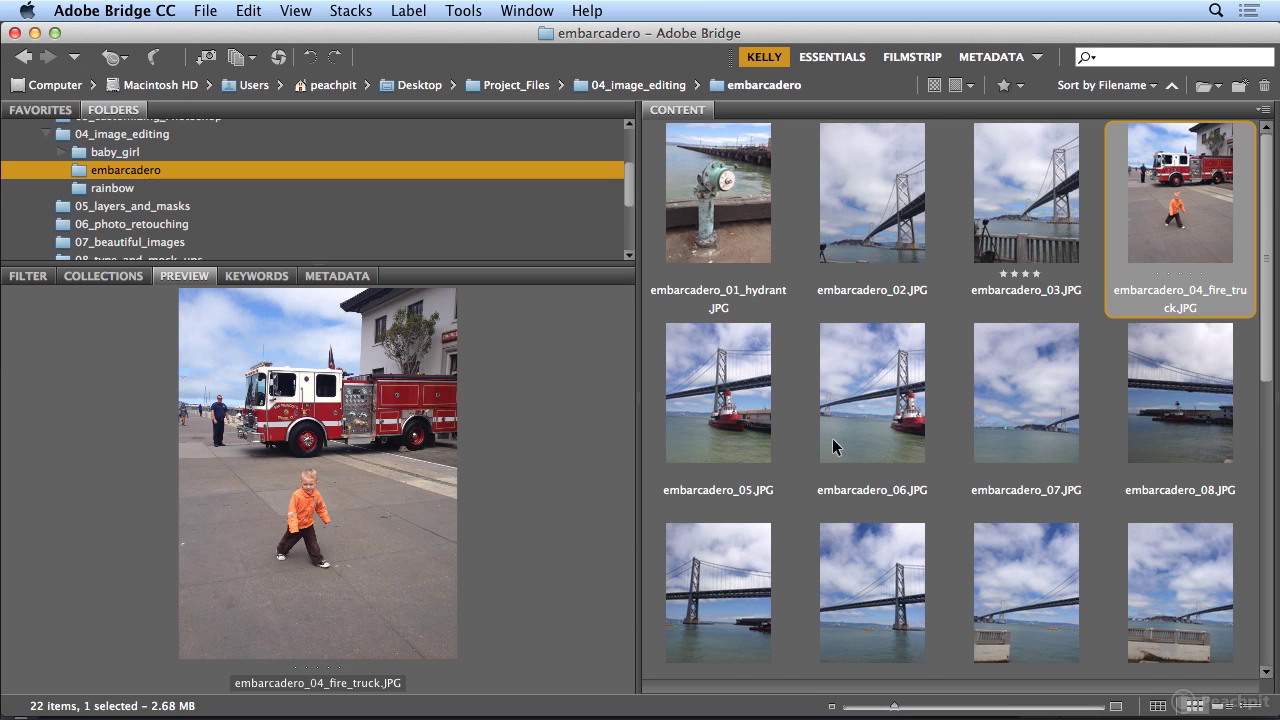
left_click(749, 430)
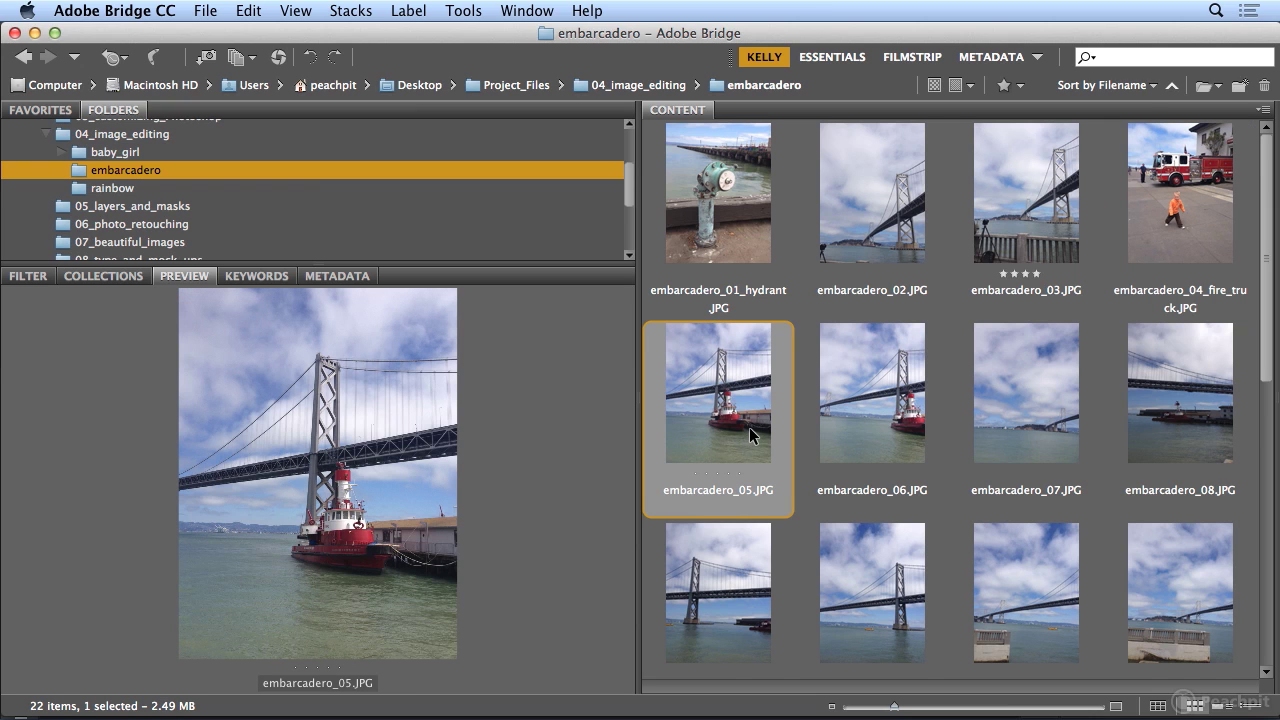
double_click(98, 106)
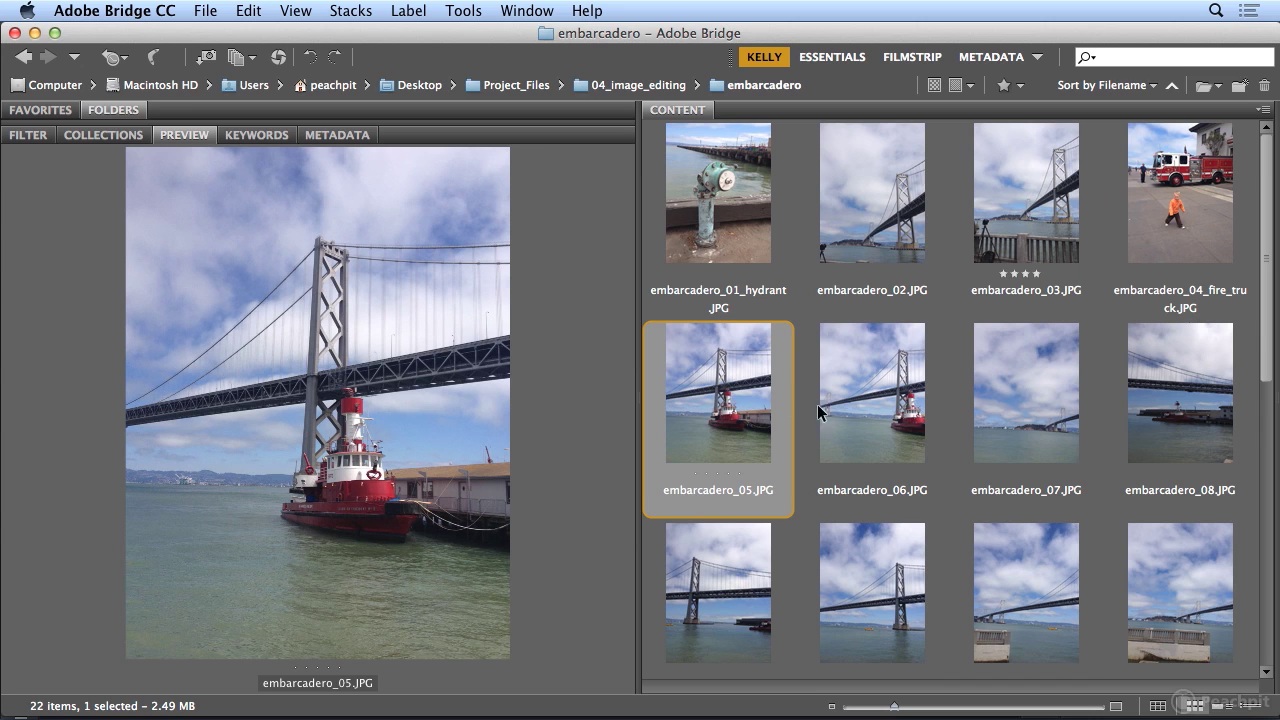
Compare embarcadero_05 against embarcadero_06 and give embarcadero_05 four stars
left_click(856, 406)
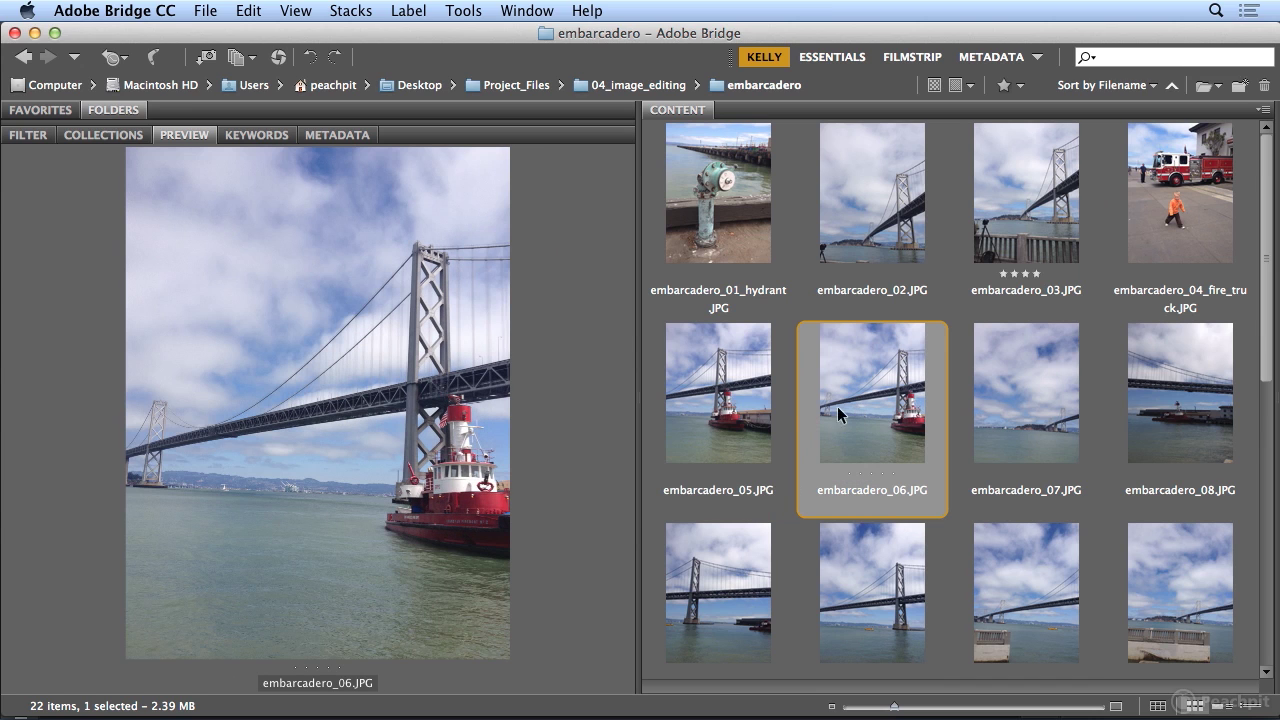
left_click(735, 412)
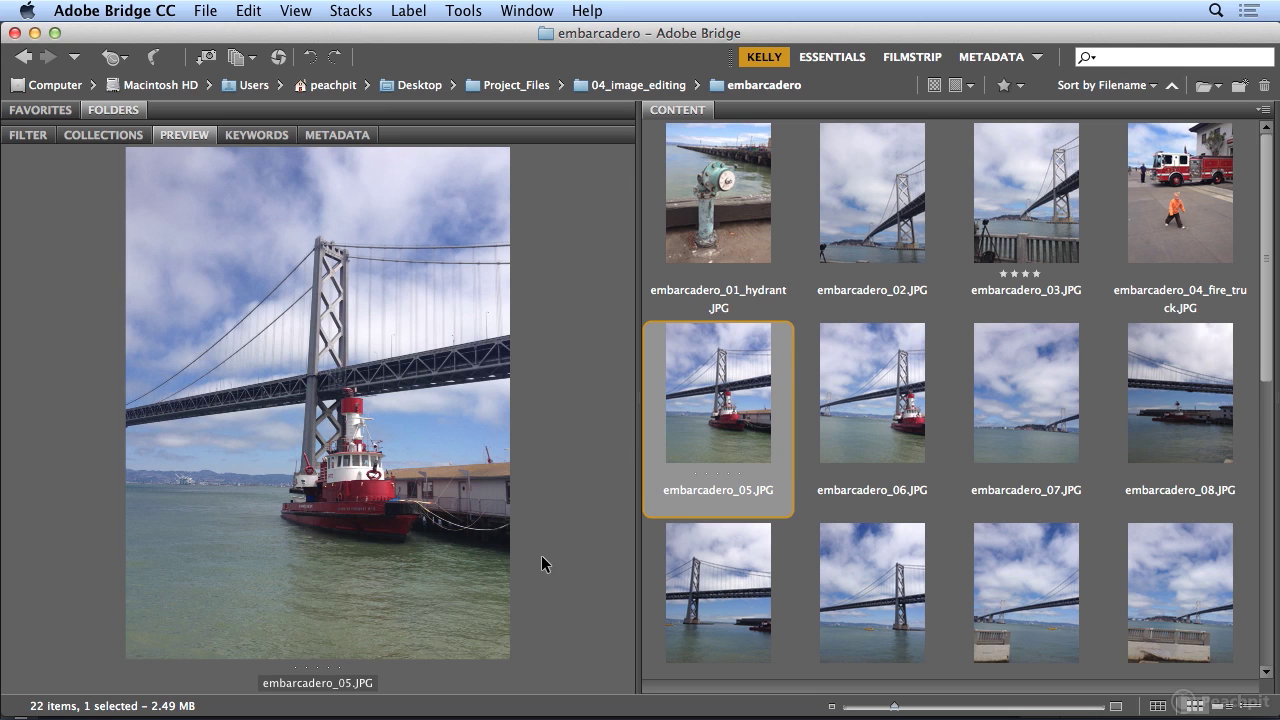
left_click(843, 434)
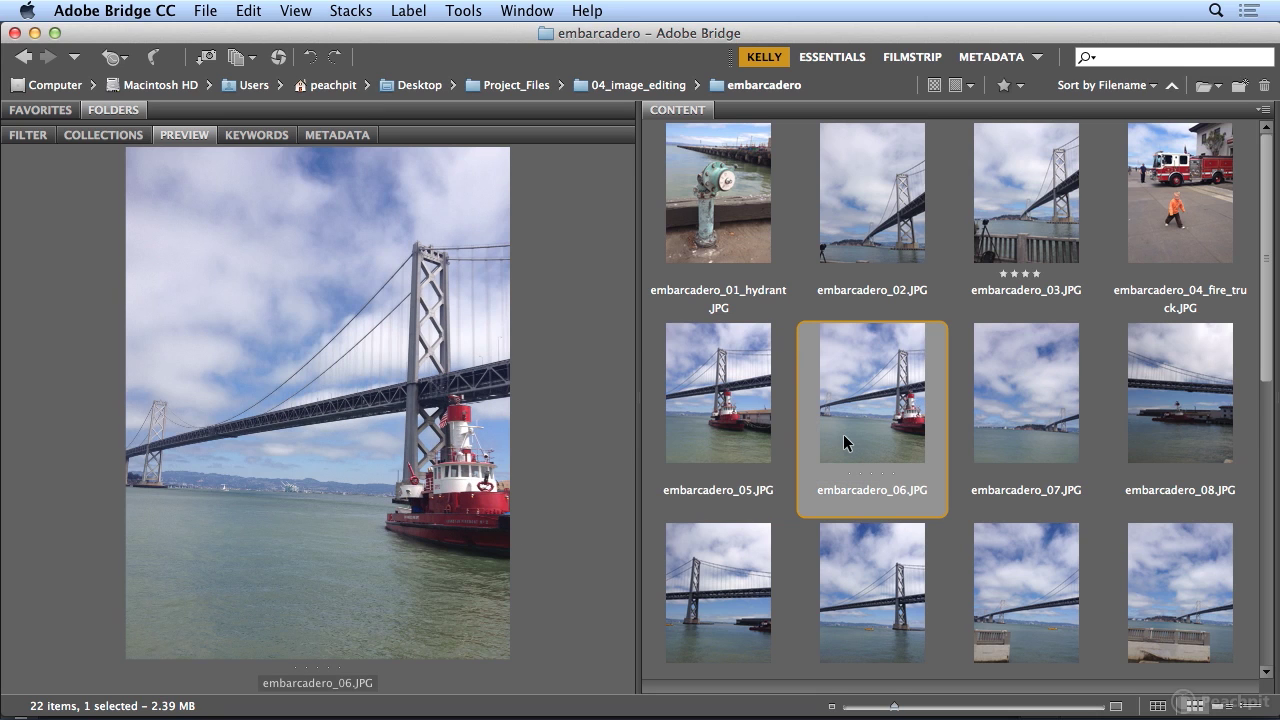
left_click(755, 436)
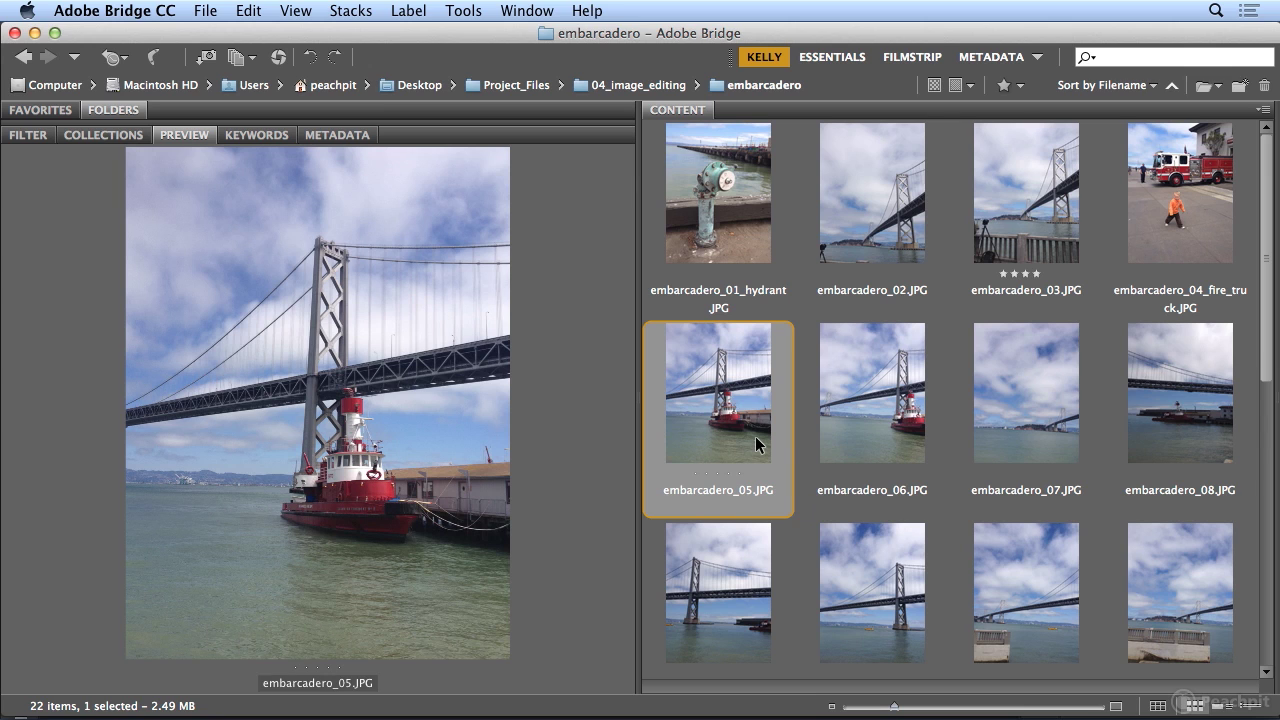
left_click(729, 473)
left_click(891, 445)
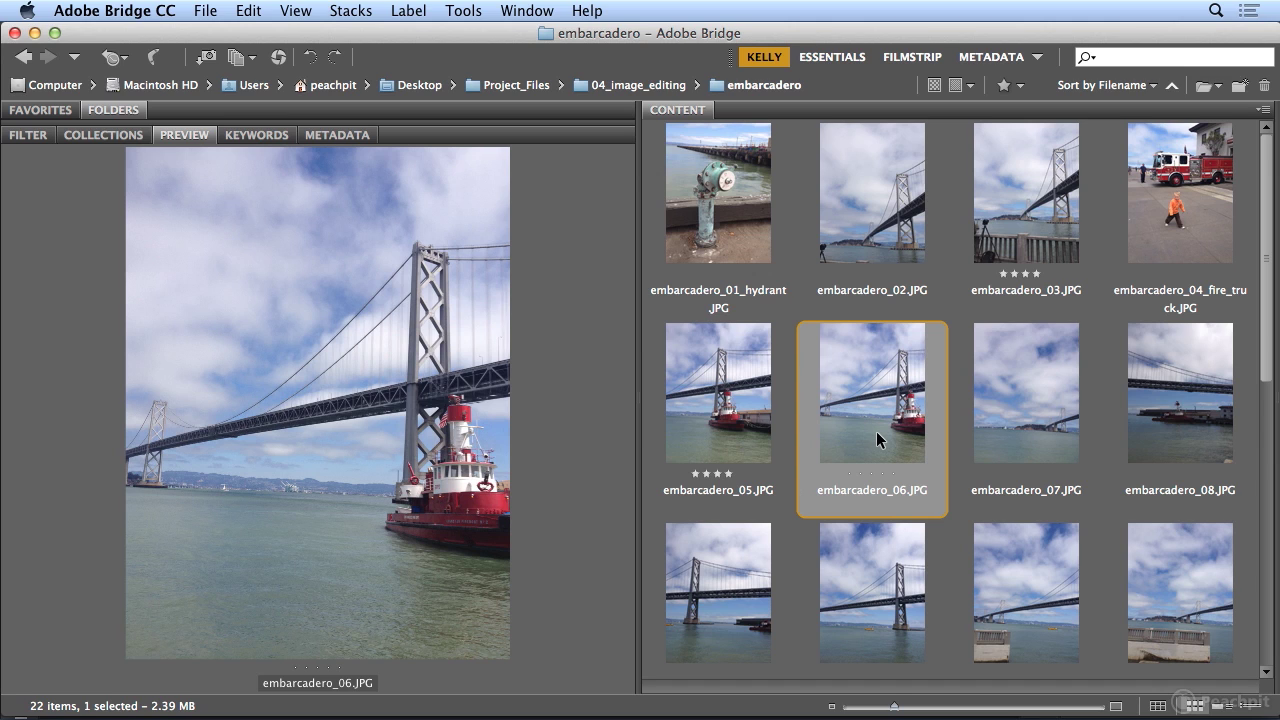
Browse previews of embarcadero_09 through _12, then _19 and _18
left_click(298, 12)
key("Escape")
left_click(752, 563)
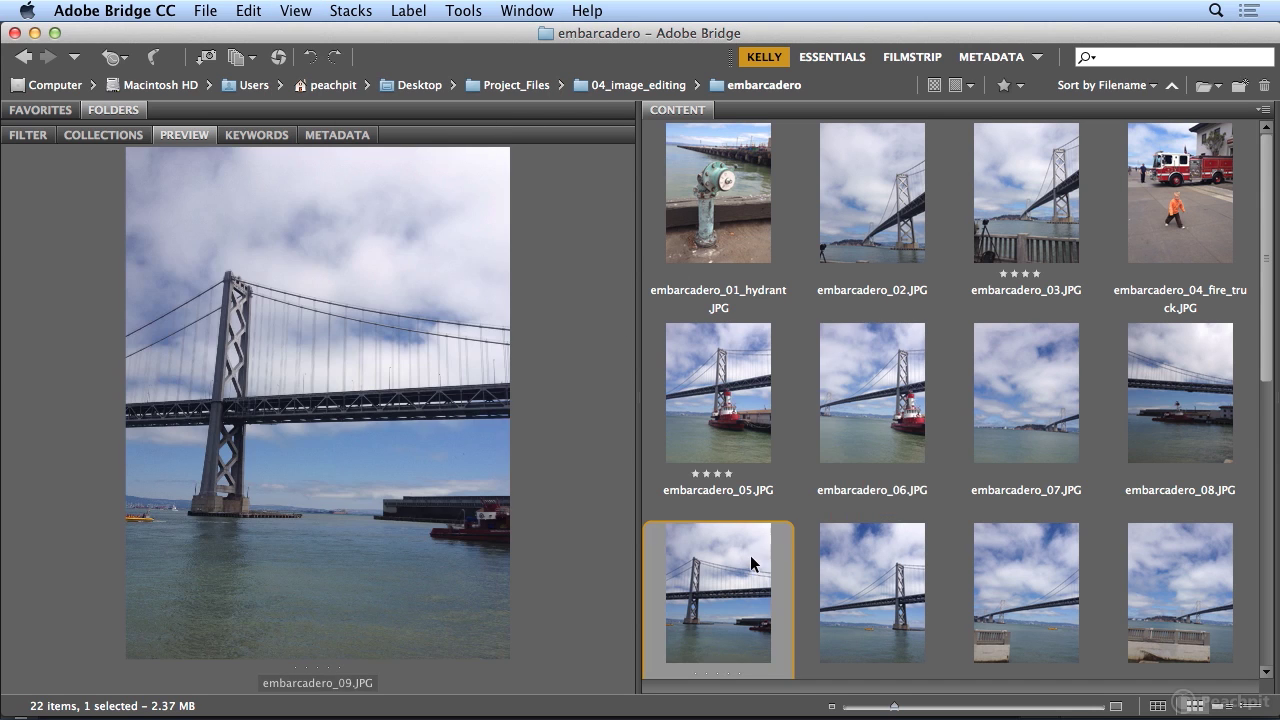
left_click(854, 570)
left_click(989, 566)
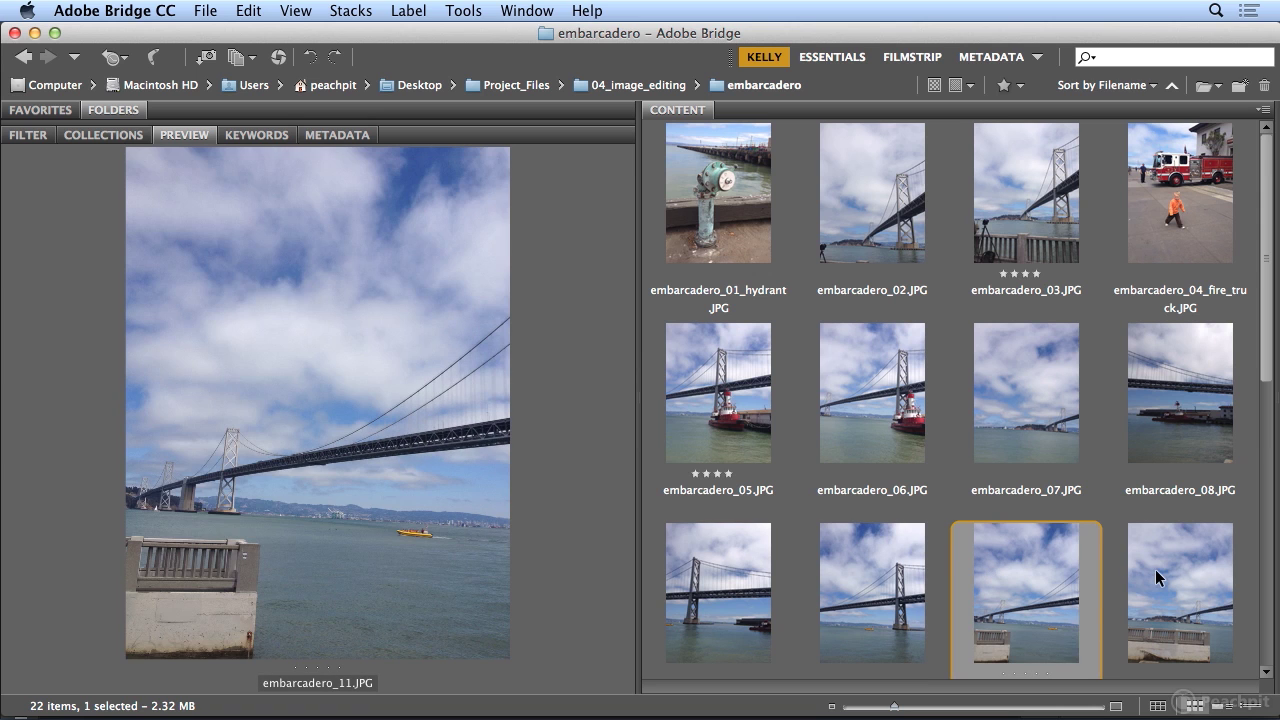
left_click(1150, 571)
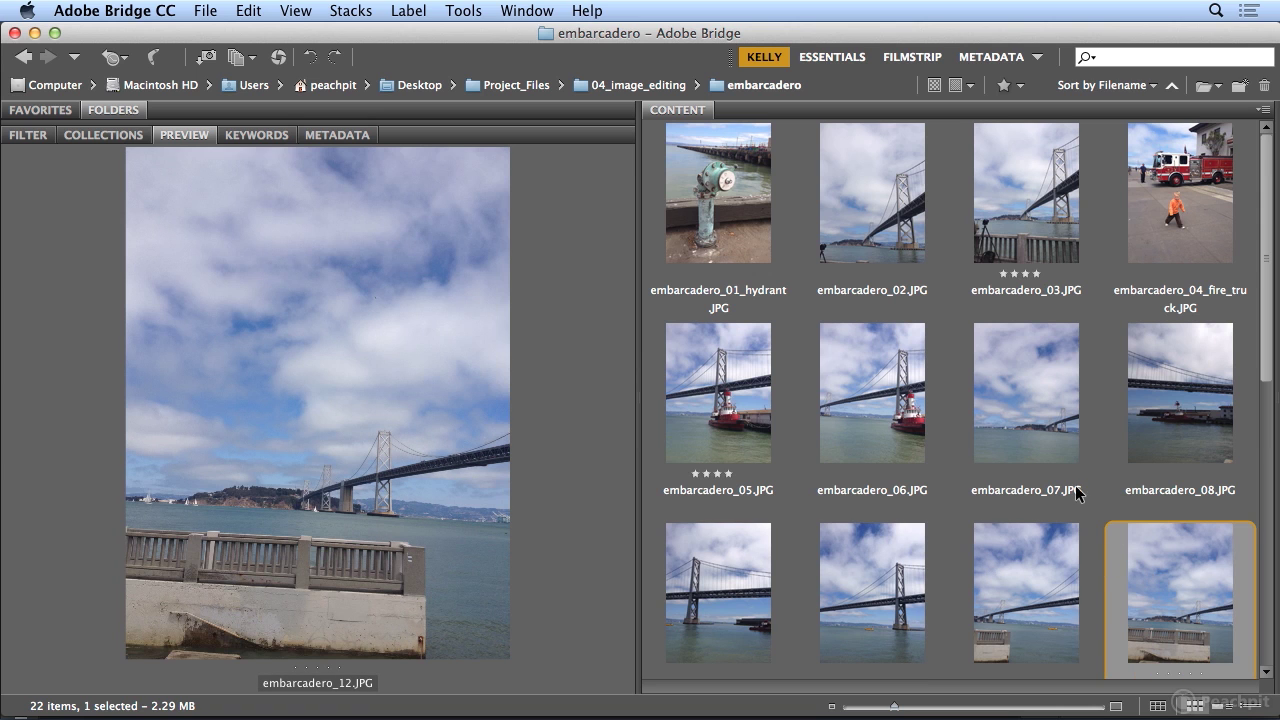
scroll(1160, 474, "down", 5)
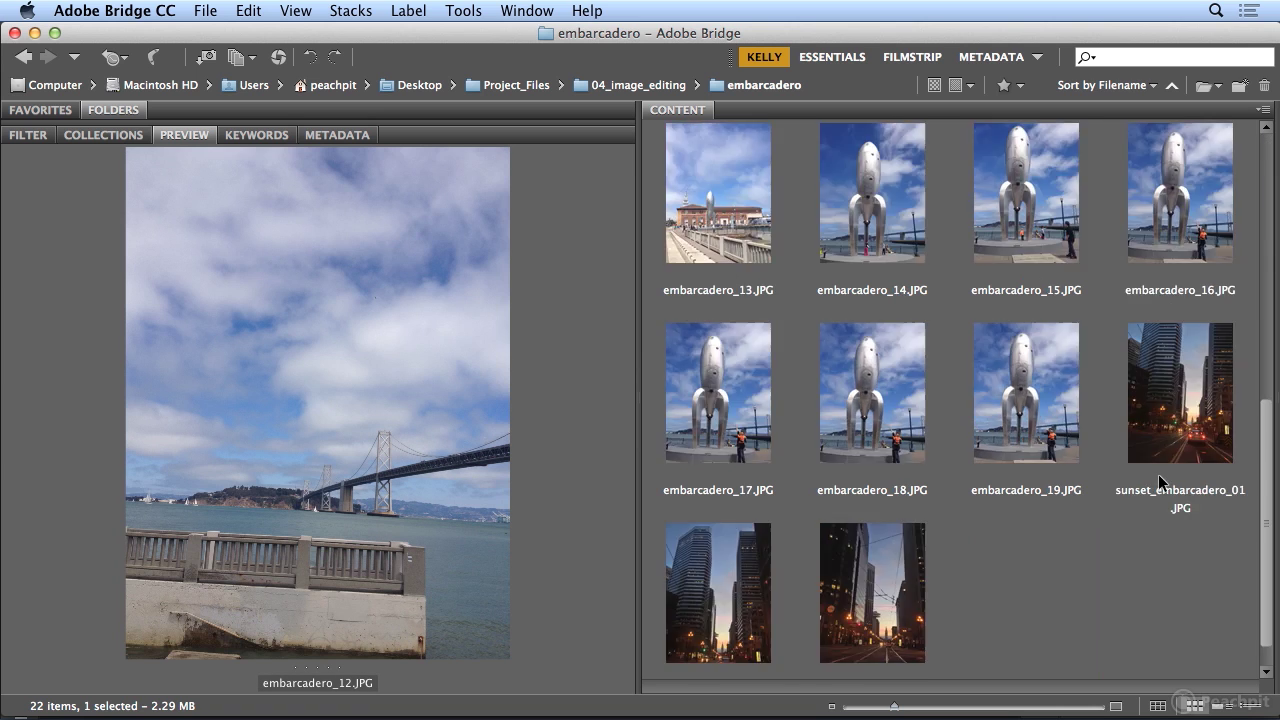
left_click(1026, 420)
left_click(892, 438)
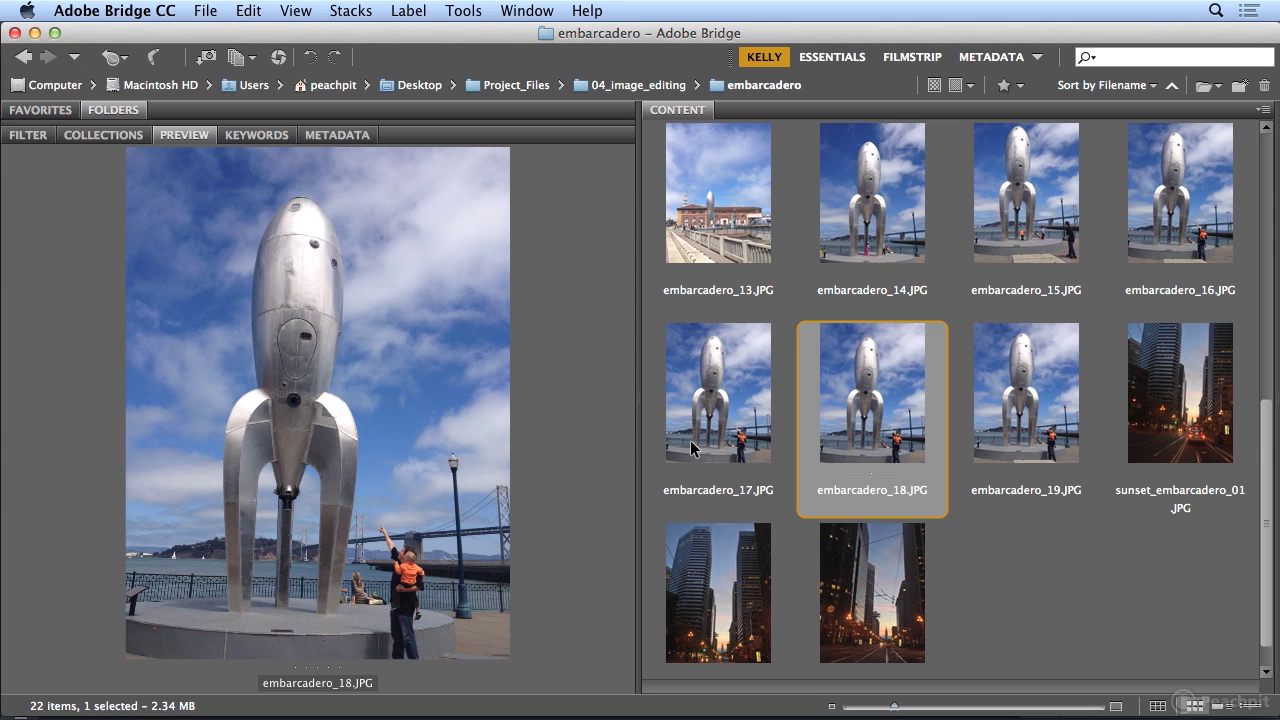
Compare the rocket sculpture shots embarcadero_15 to _18, rate _18 five stars, and restore the folder tree
left_click(1023, 212)
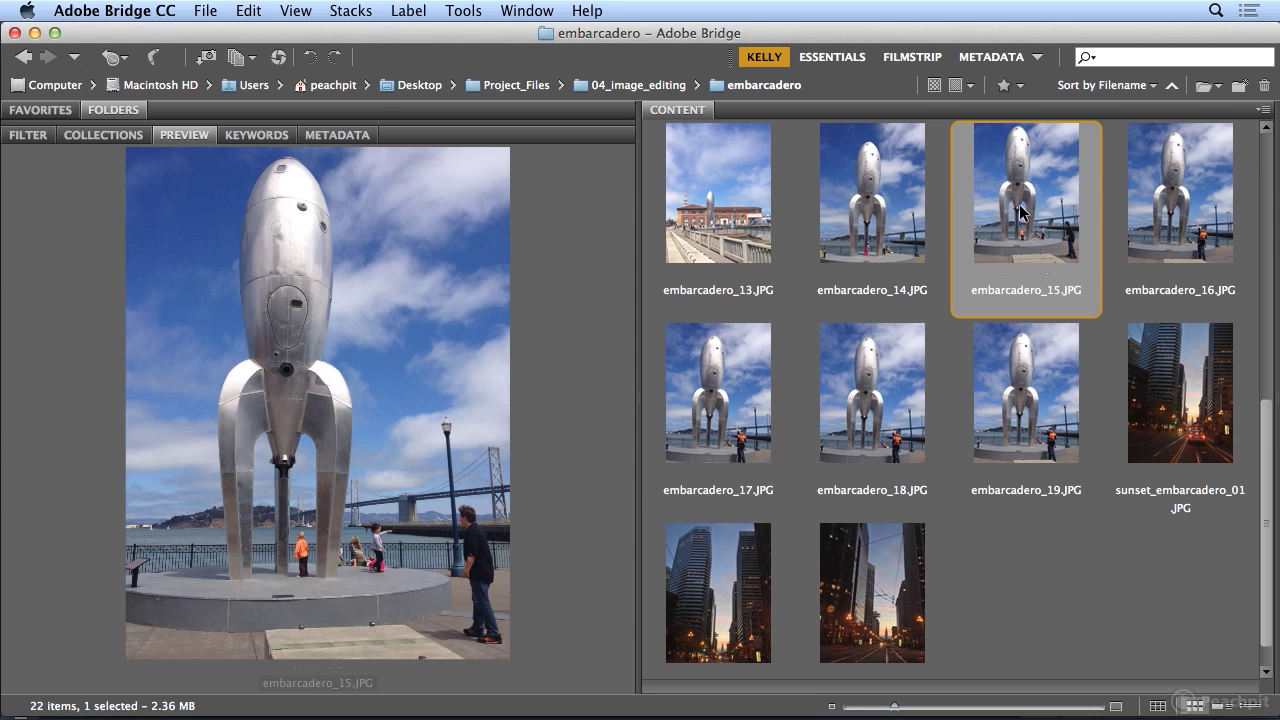
left_click(1158, 220)
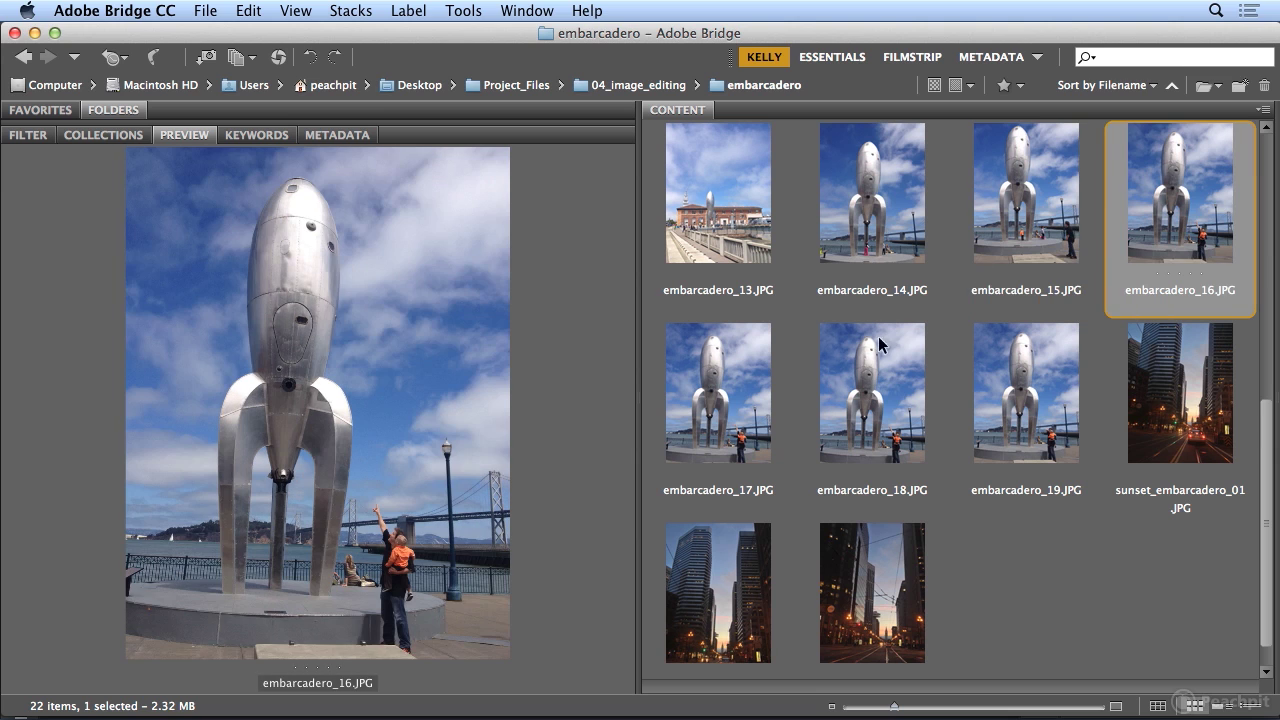
left_click(768, 402)
left_click(882, 400)
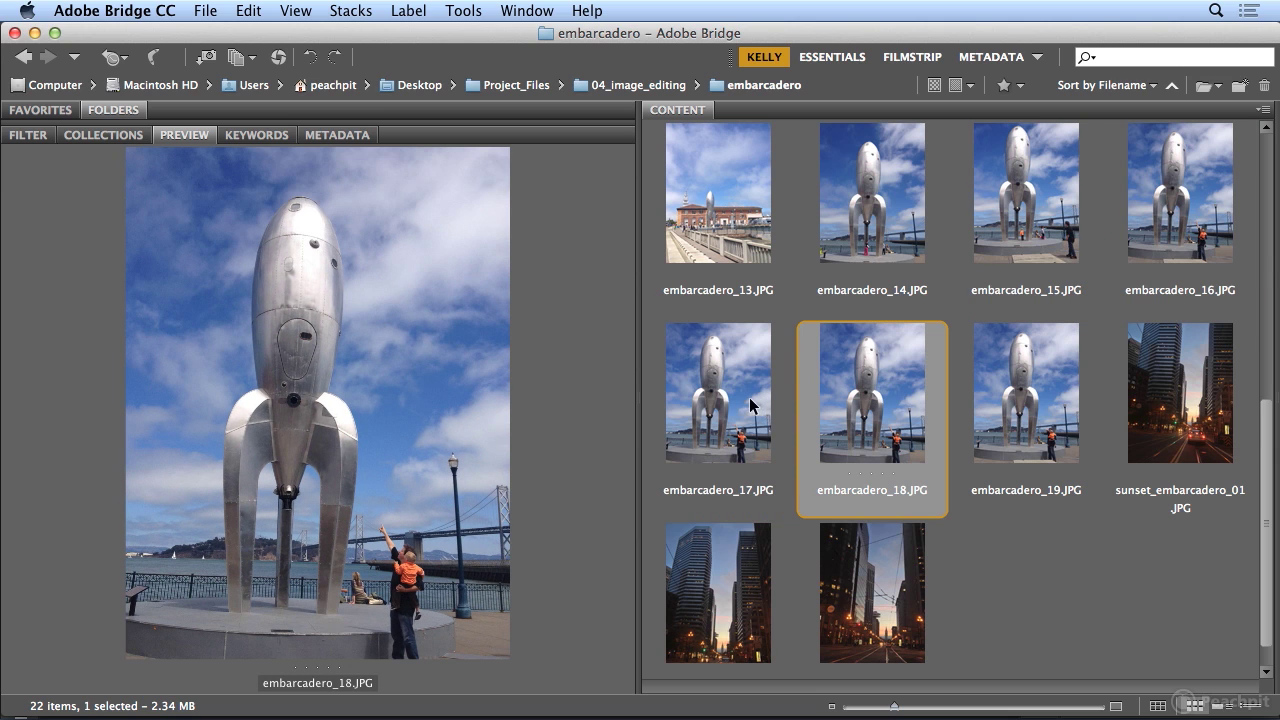
left_click(1176, 222)
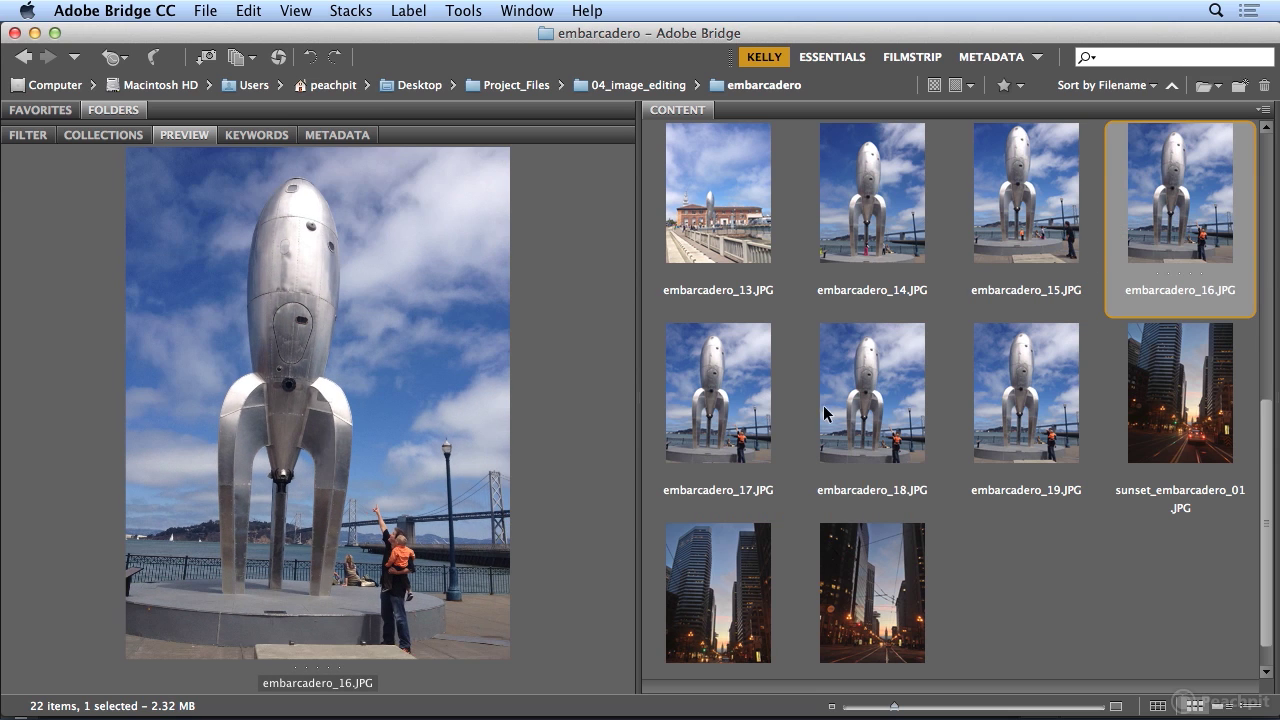
left_click(740, 425)
left_click(830, 418)
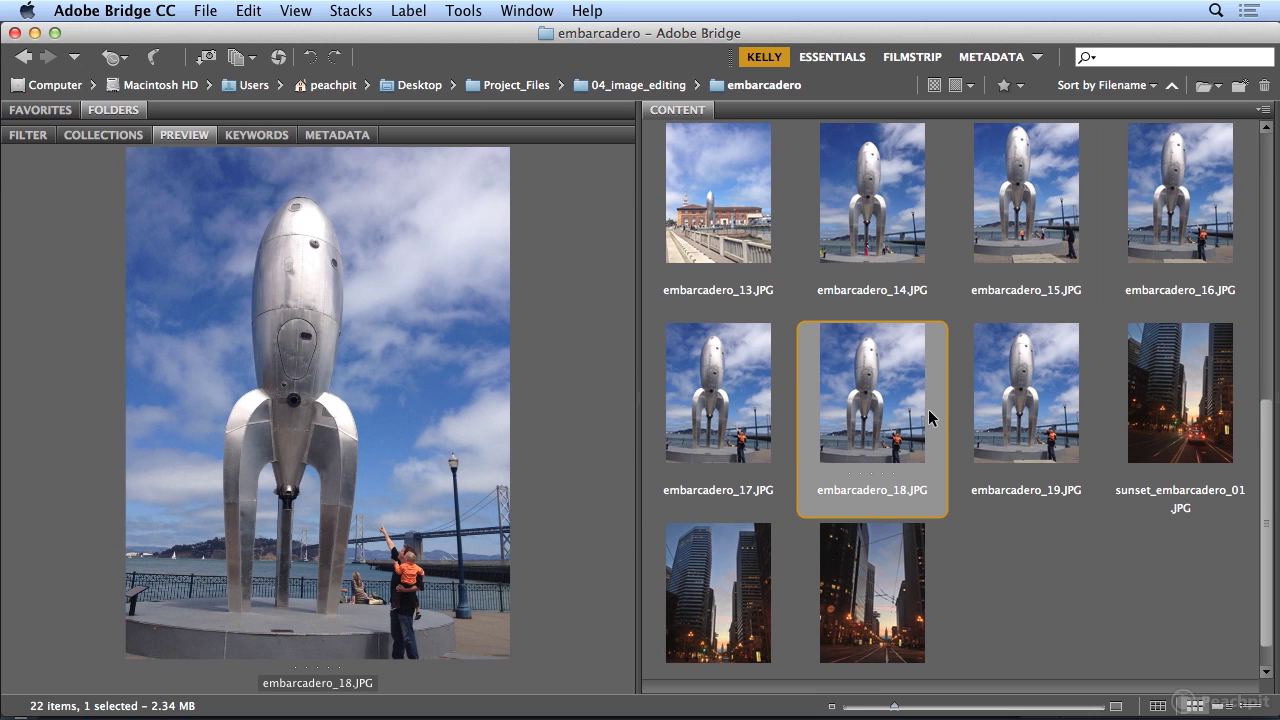
left_click(887, 474)
left_click(118, 110)
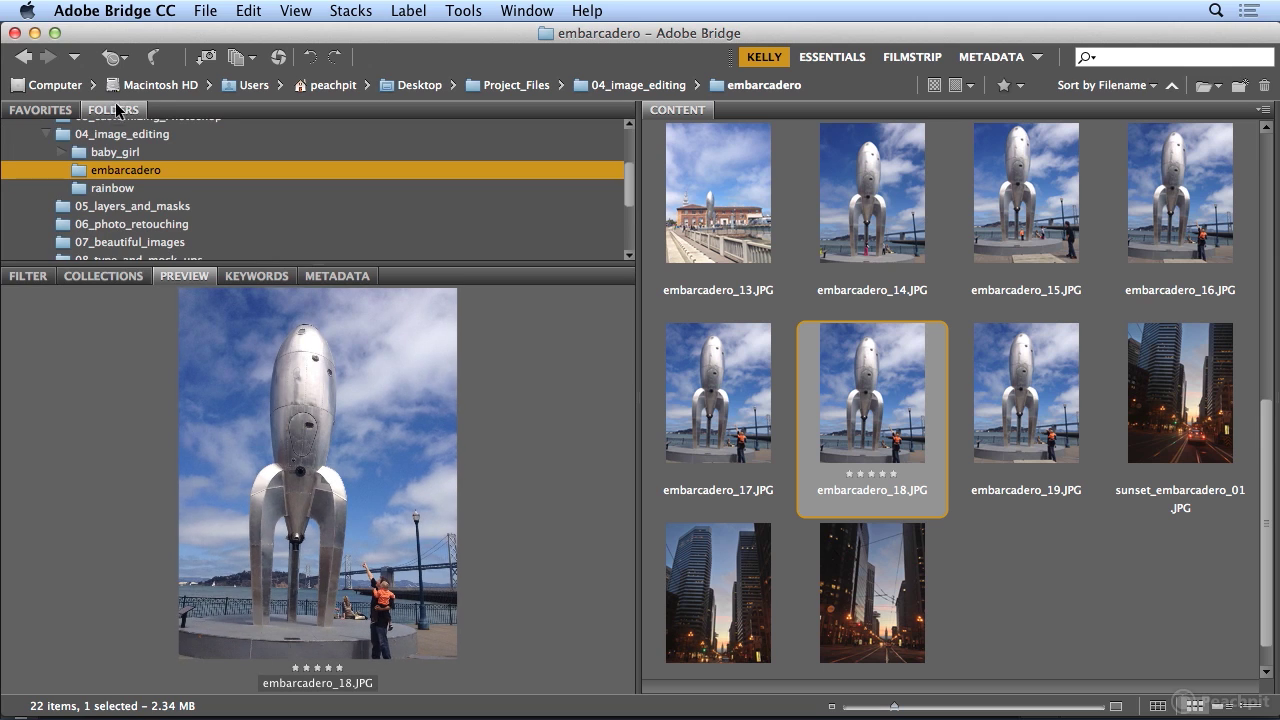